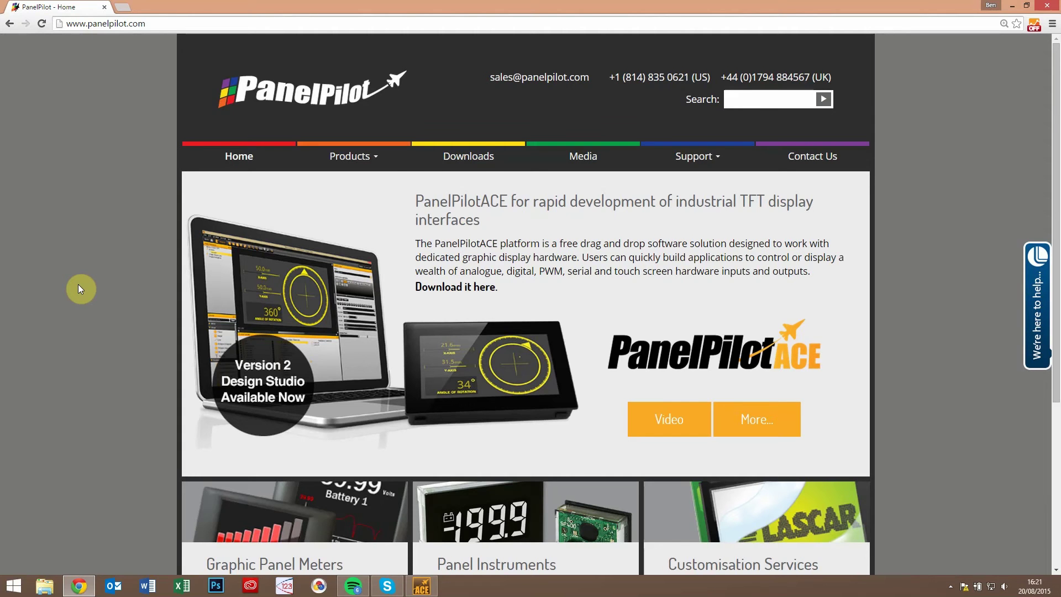
# Go to the PanelPilot Downloads page, find the Design Studio V2 download, then minimise Chrome.
pyautogui.click(468, 155)
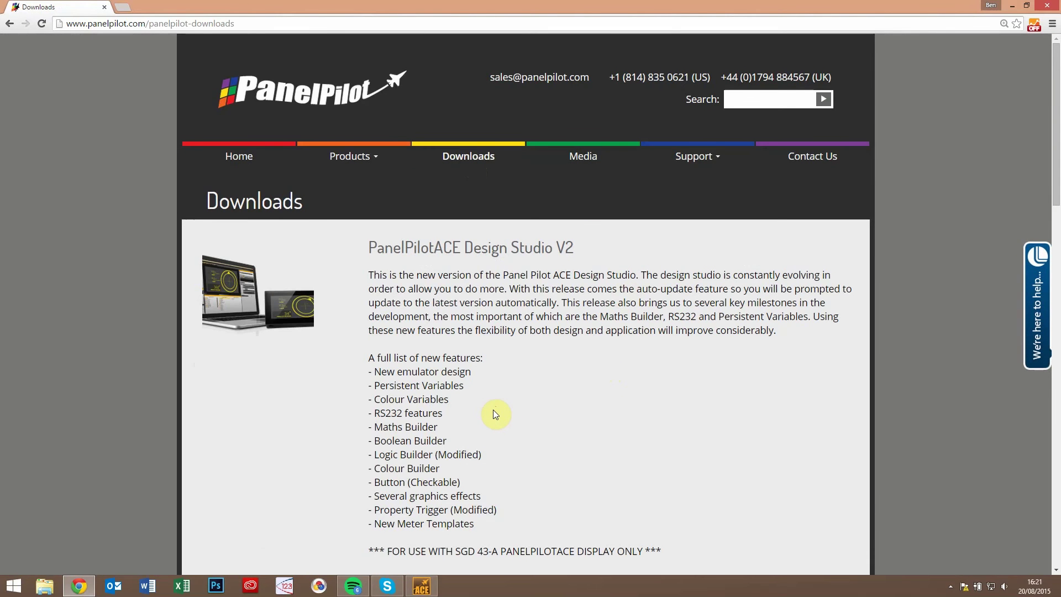
pyautogui.scroll(-3, 481, 412)
pyautogui.scroll(3, 481, 393)
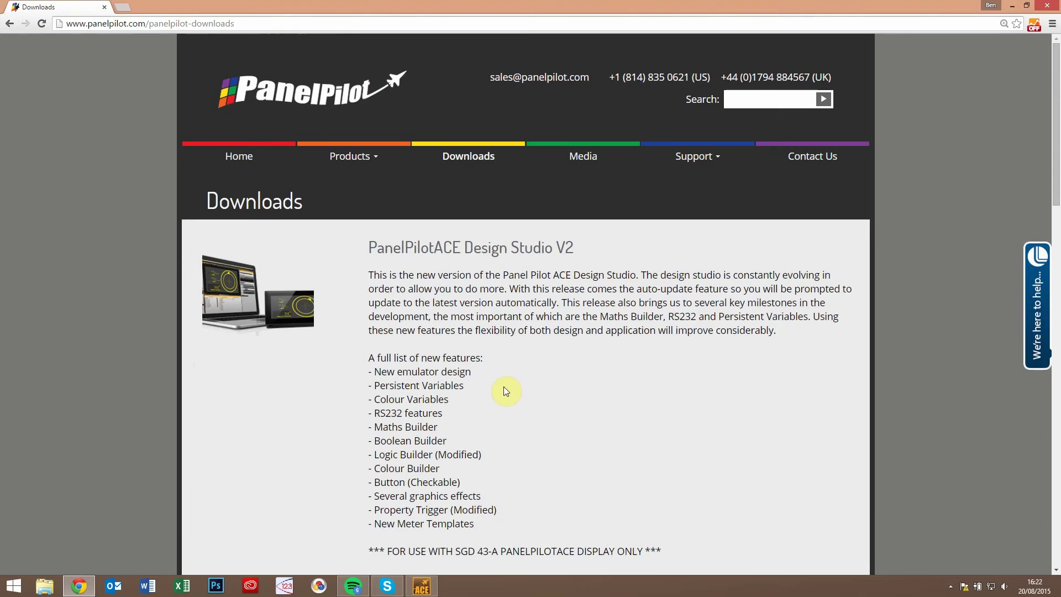
pyautogui.scroll(-2, 504, 391)
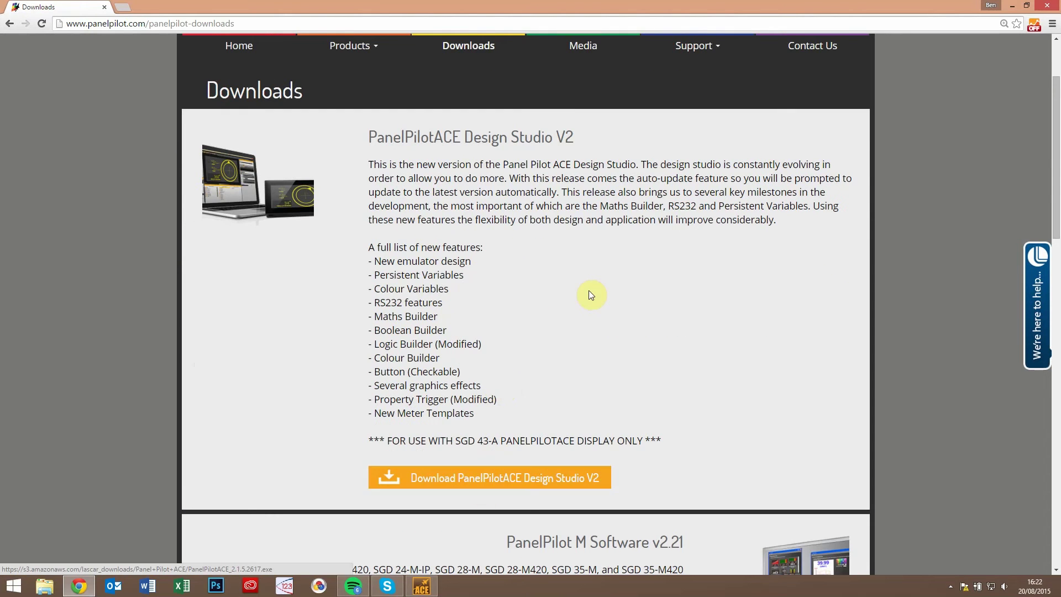
pyautogui.click(1049, 5)
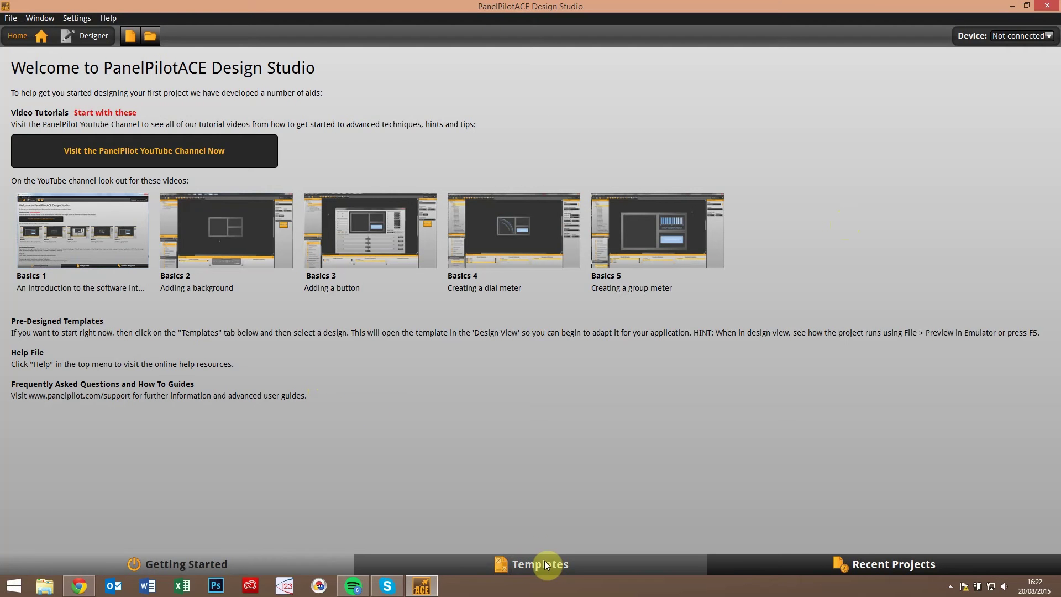
# Show the Templates page listing the System Templates such as Power Meter.
pyautogui.click(529, 562)
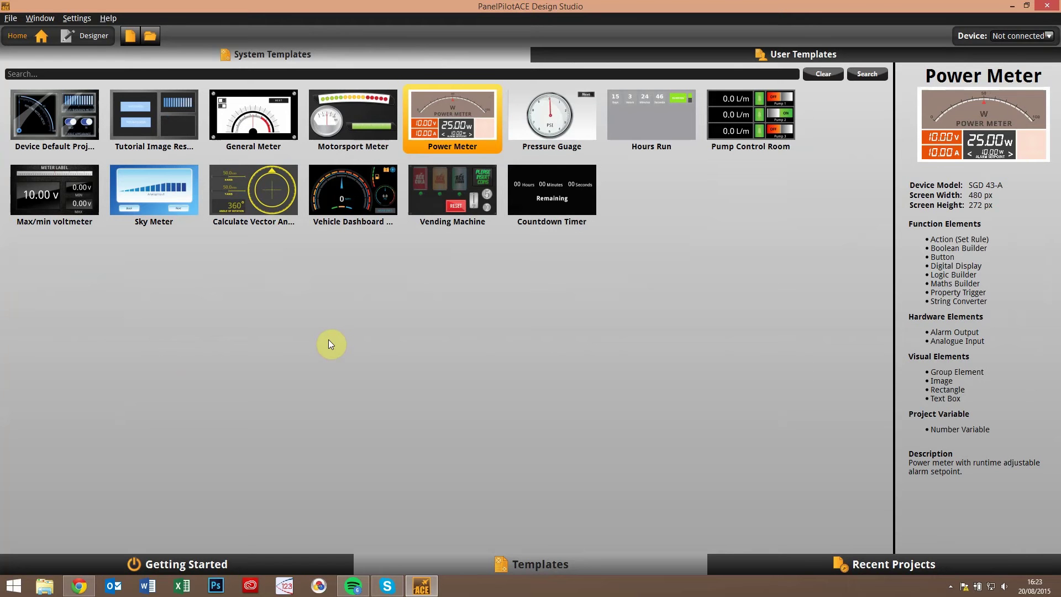
# Create the Power Meter5 project from the Power Meter template and bring up powerMath's expression.
pyautogui.doubleClick(448, 109)
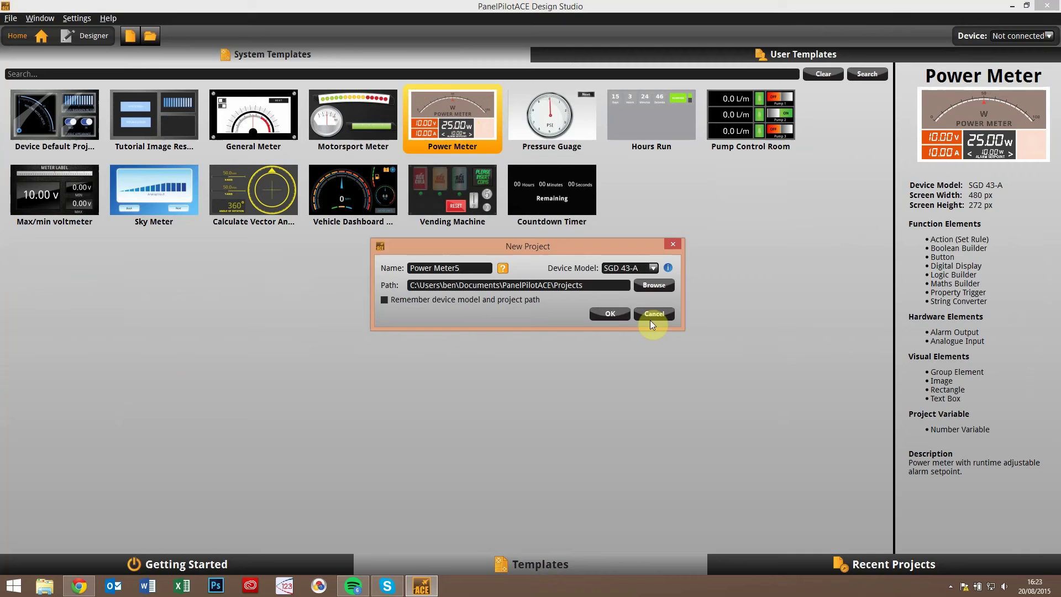
pyautogui.click(610, 314)
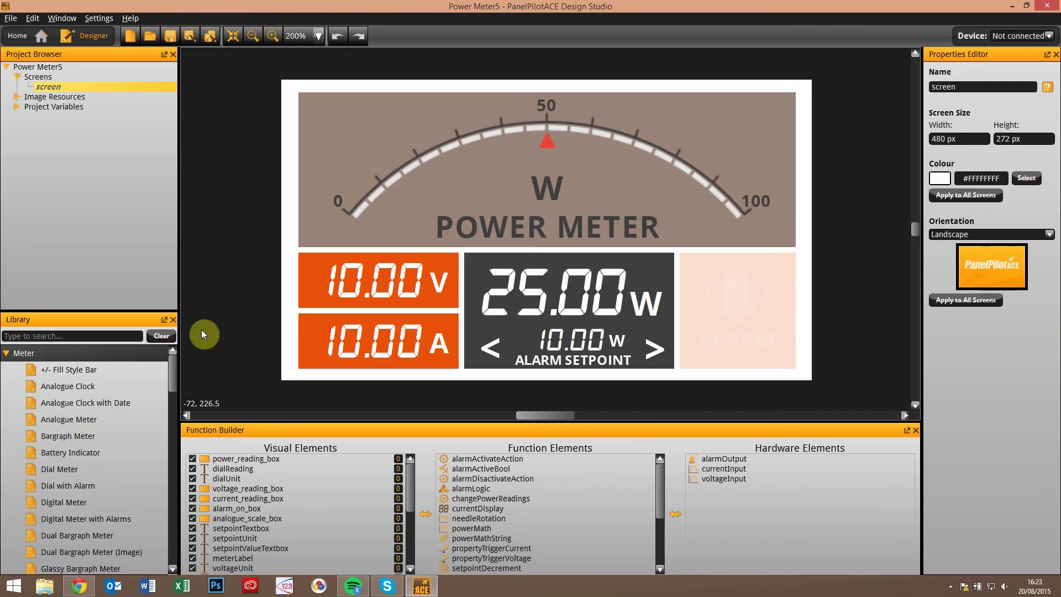
pyautogui.moveTo(659, 485); pyautogui.dragTo(654, 534)
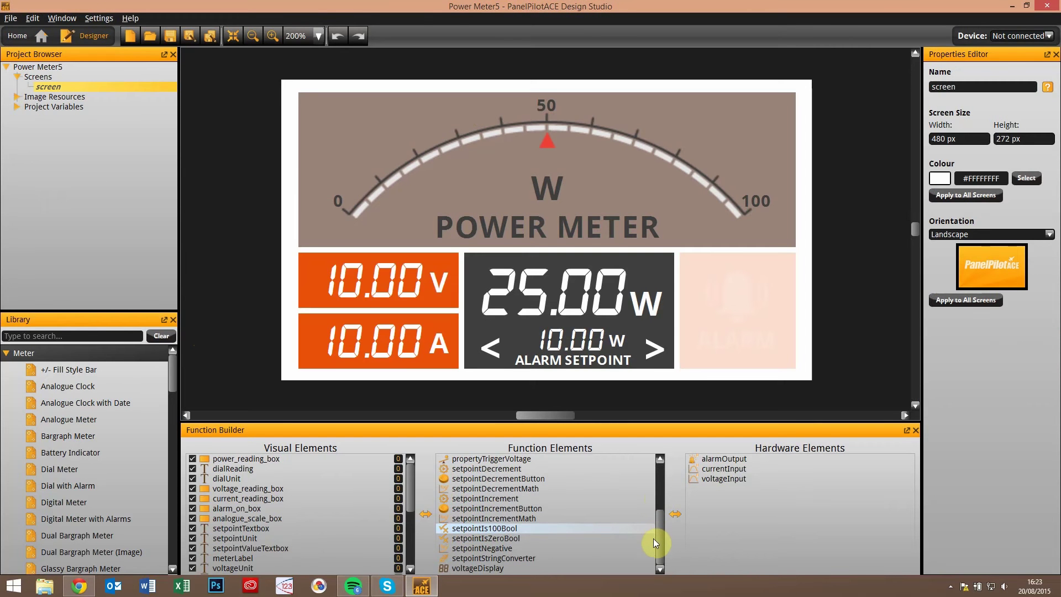
pyautogui.moveTo(653, 539); pyautogui.dragTo(658, 499)
pyautogui.click(484, 489)
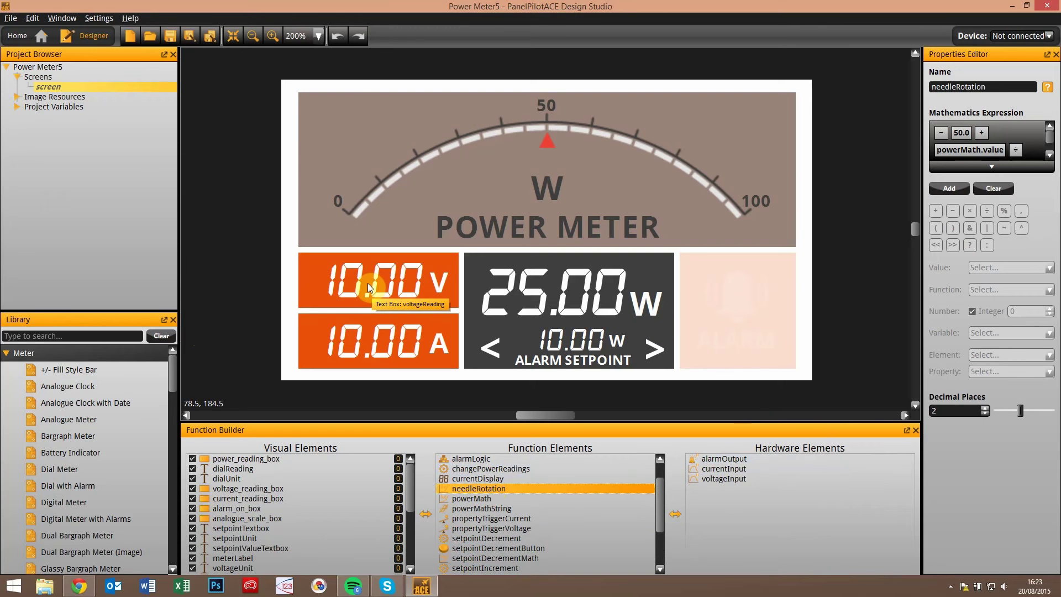
pyautogui.click(542, 498)
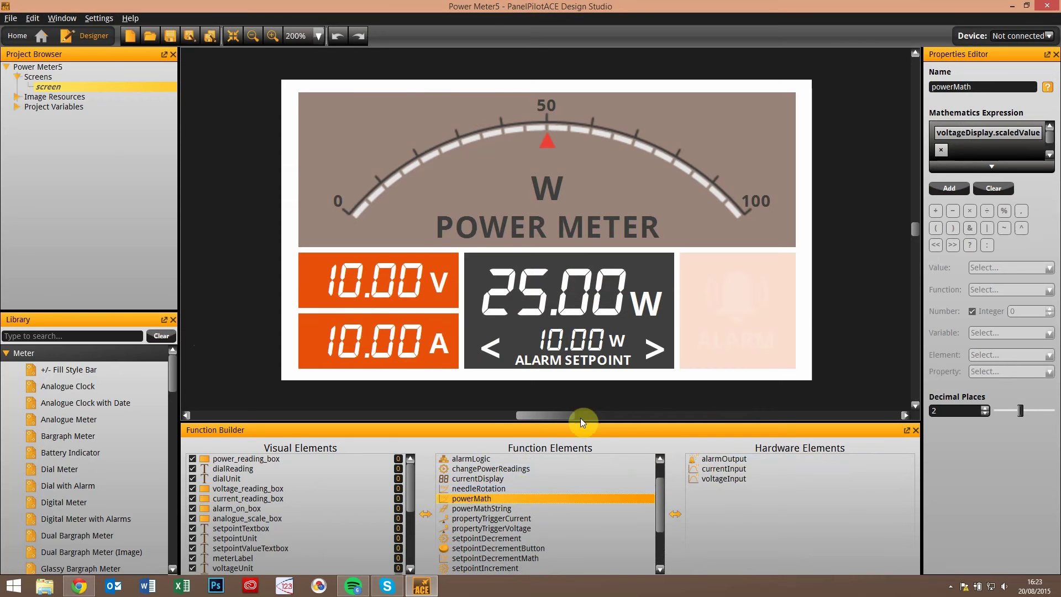
# Add currentDisplay.scaledValue to powerMath, keeping voltageDisplay's property as Scaled Analogue.
pyautogui.moveTo(580, 418); pyautogui.dragTo(987, 167)
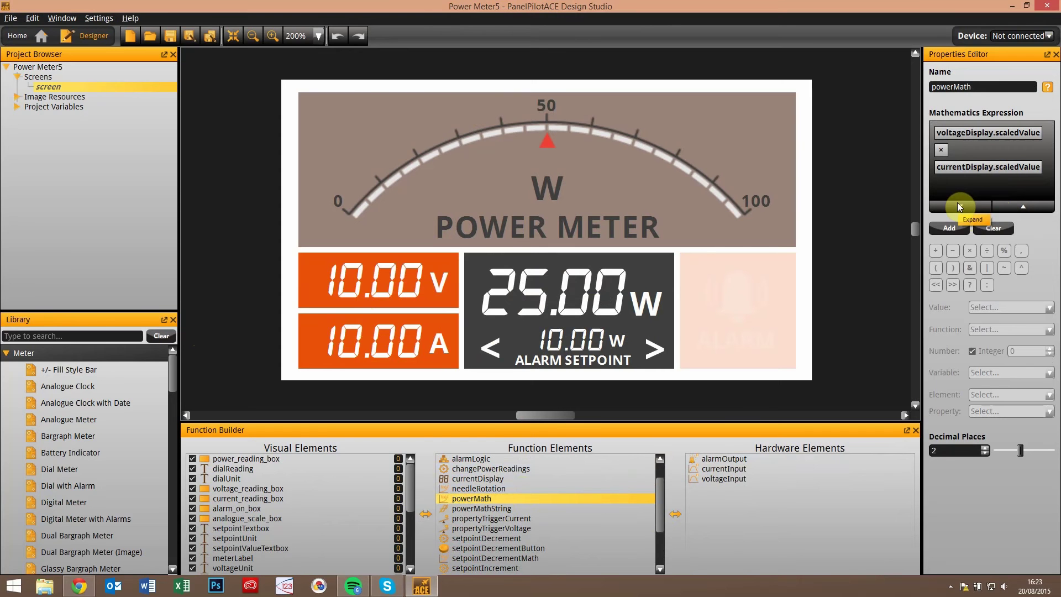
pyautogui.click(982, 136)
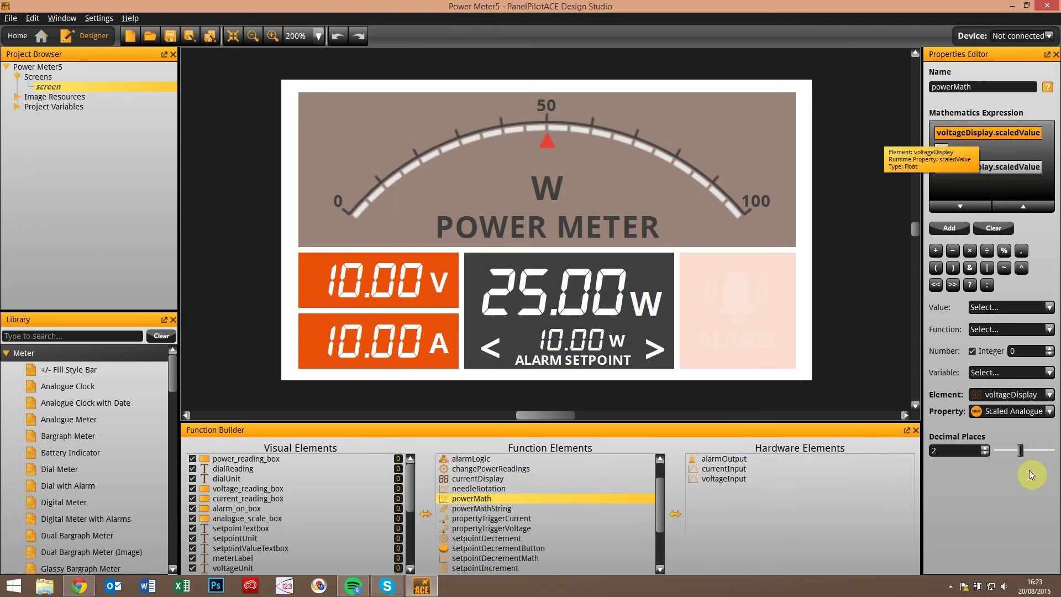
pyautogui.click(1049, 395)
pyautogui.click(1050, 395)
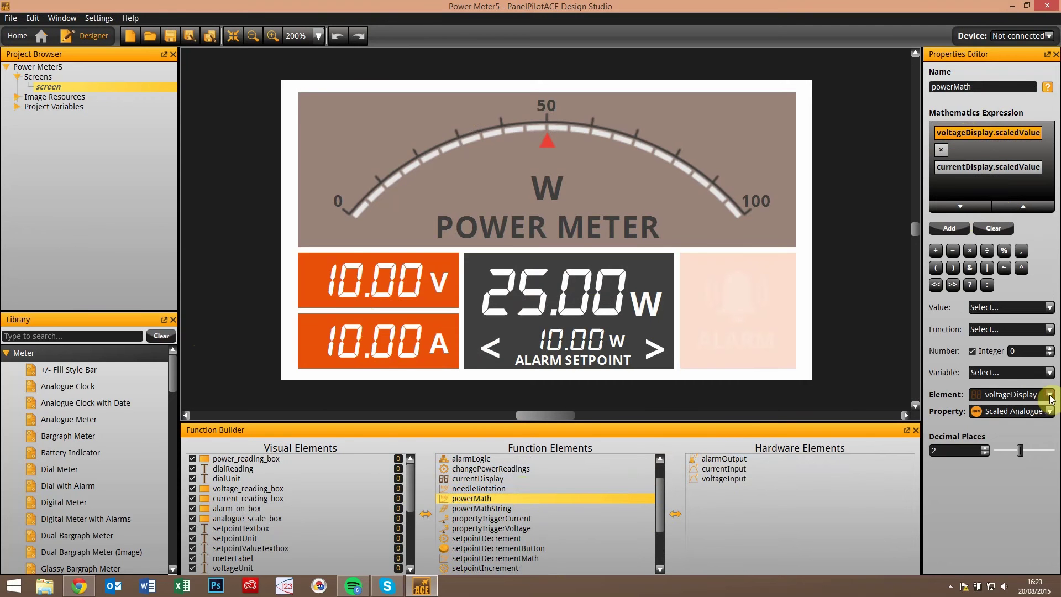
pyautogui.click(1050, 395)
pyautogui.click(1050, 396)
pyautogui.click(1050, 412)
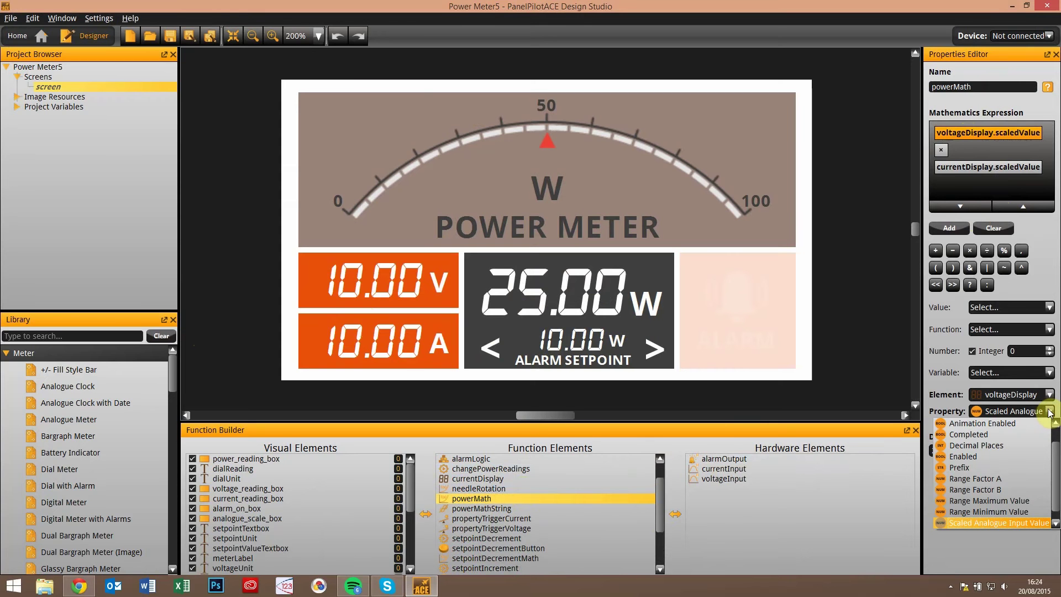
pyautogui.click(1051, 412)
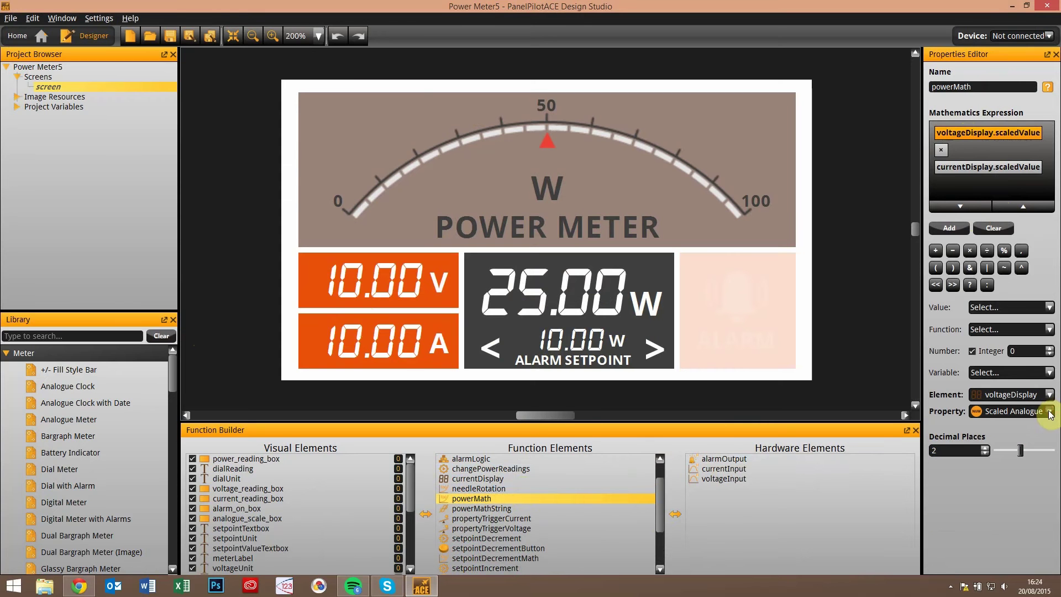
# Keep the × operator between the voltageDisplay and currentDisplay terms.
pyautogui.click(941, 151)
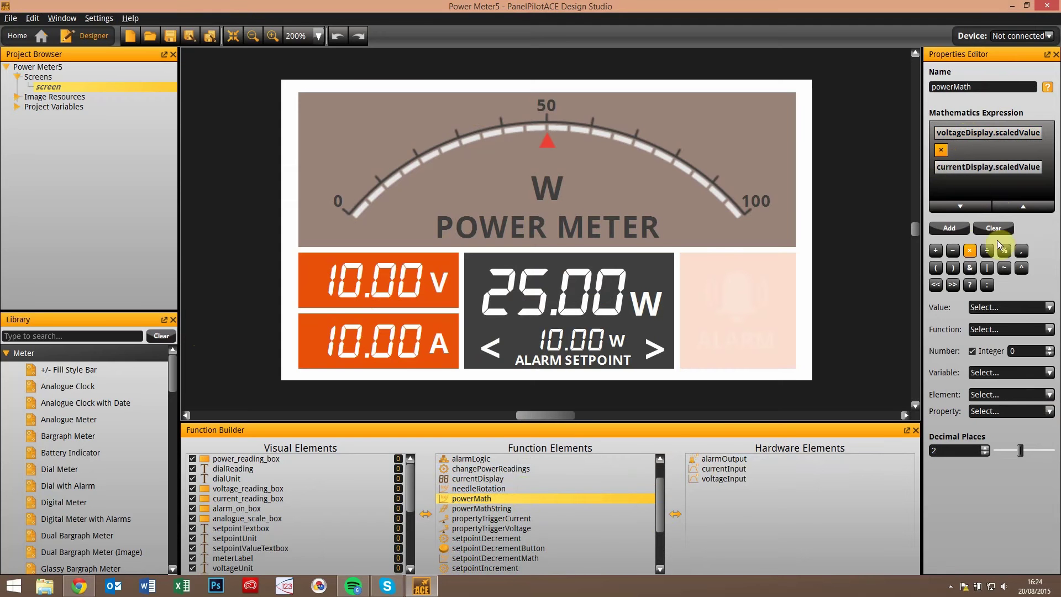
pyautogui.click(1050, 307)
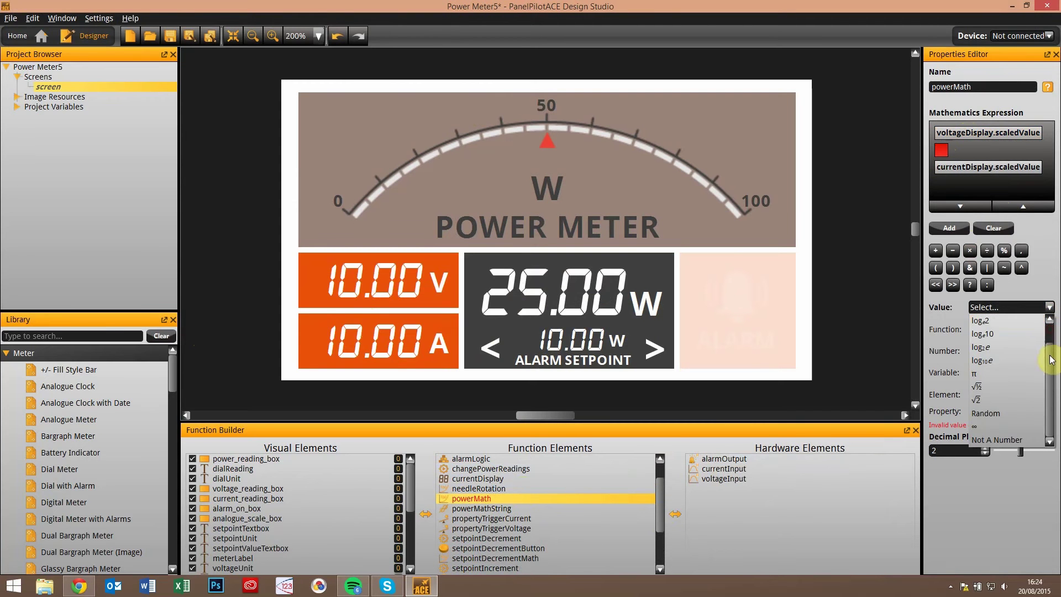
pyautogui.click(1050, 319)
pyautogui.click(1052, 286)
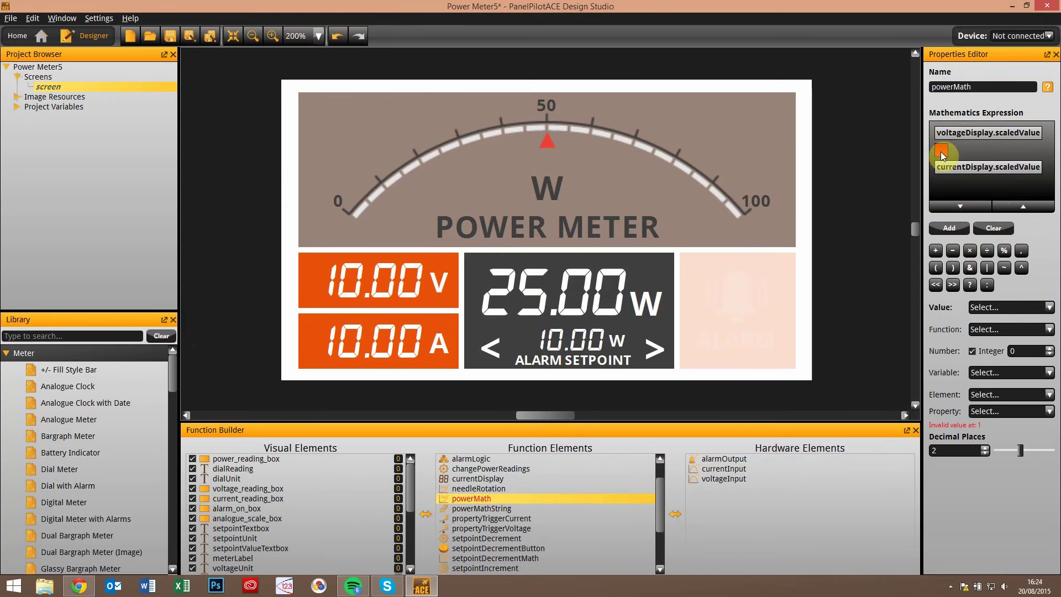
pyautogui.click(973, 251)
pyautogui.click(958, 163)
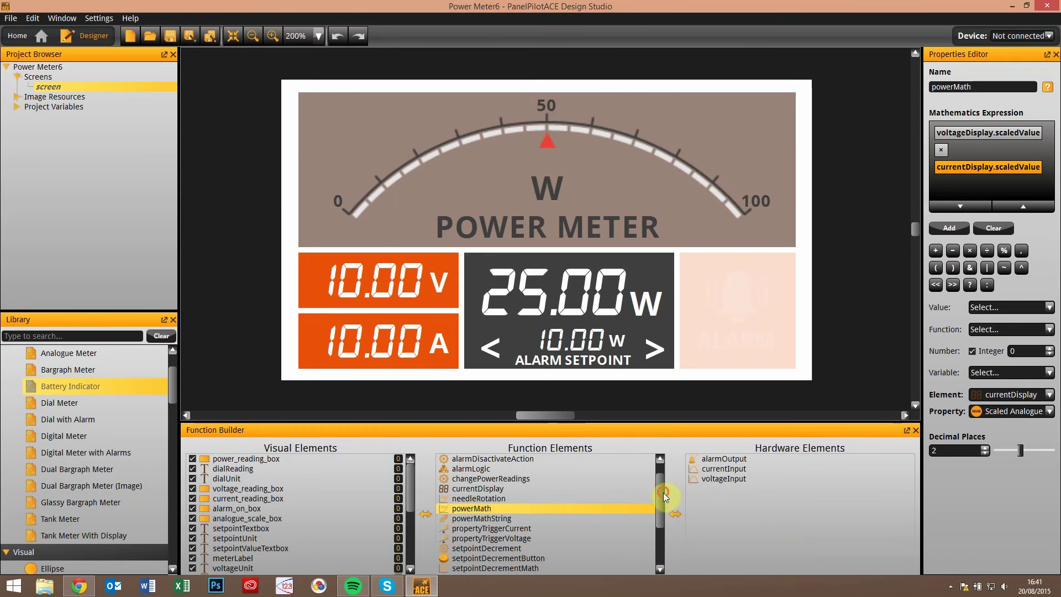
pyautogui.moveTo(664, 493); pyautogui.dragTo(661, 528)
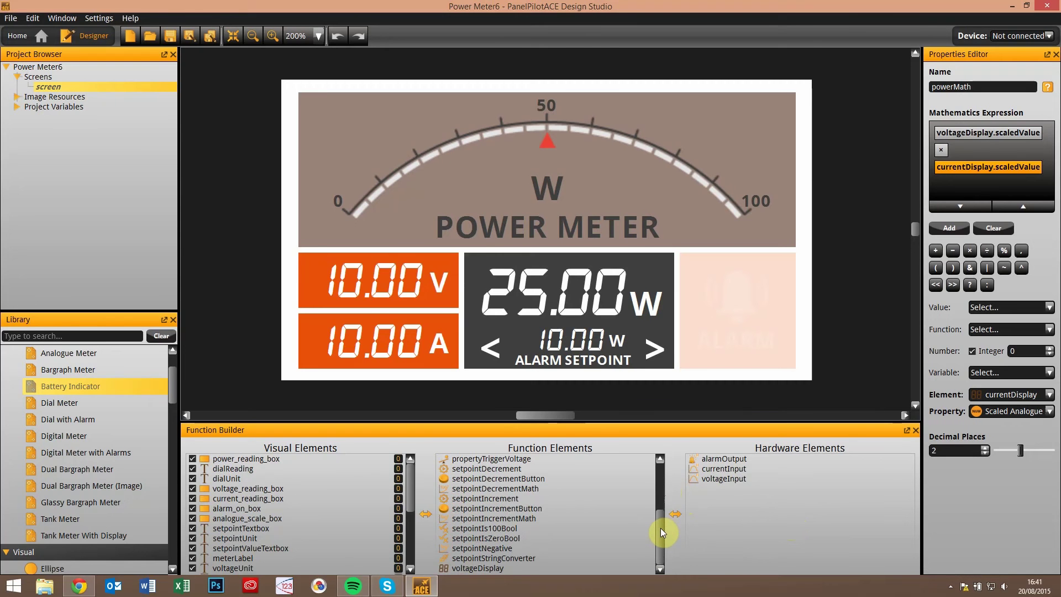
pyautogui.moveTo(661, 528); pyautogui.dragTo(660, 503)
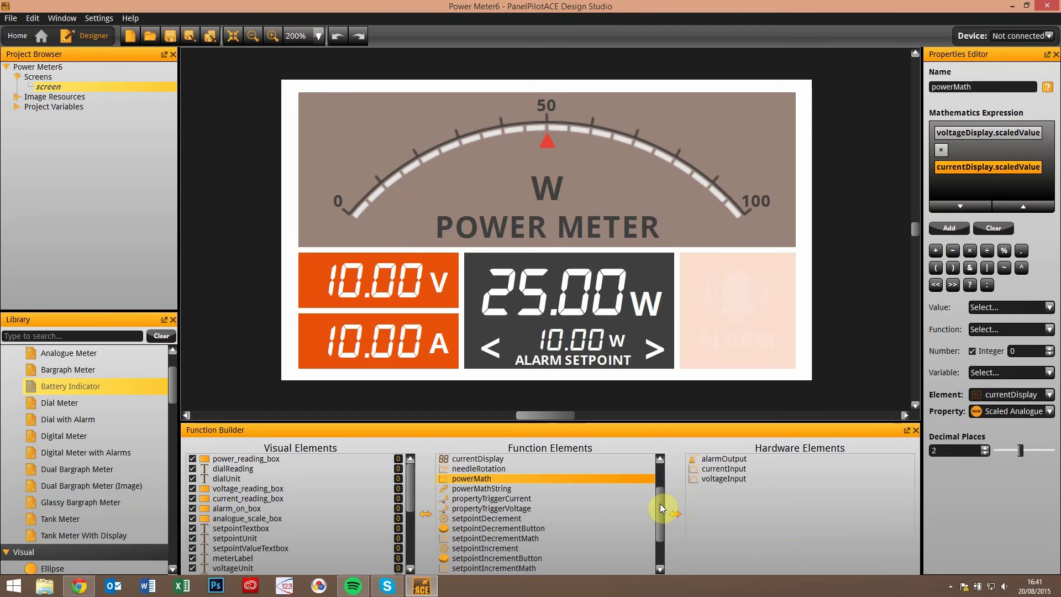
# Make propertyTriggerVoltage fire when setpointIncrementButton is Pressed.
pyautogui.click(492, 509)
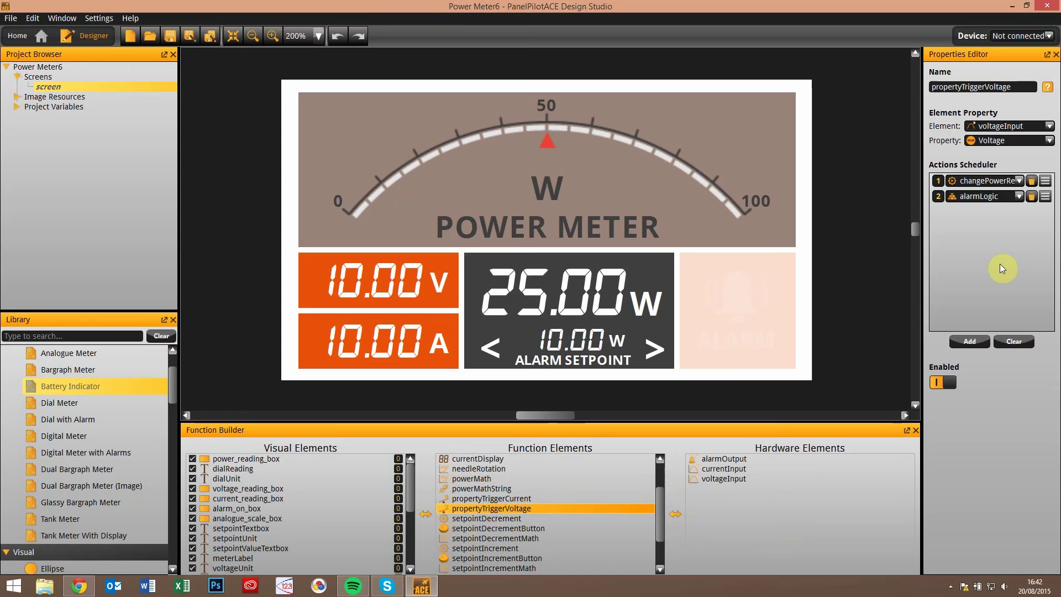
pyautogui.click(1049, 126)
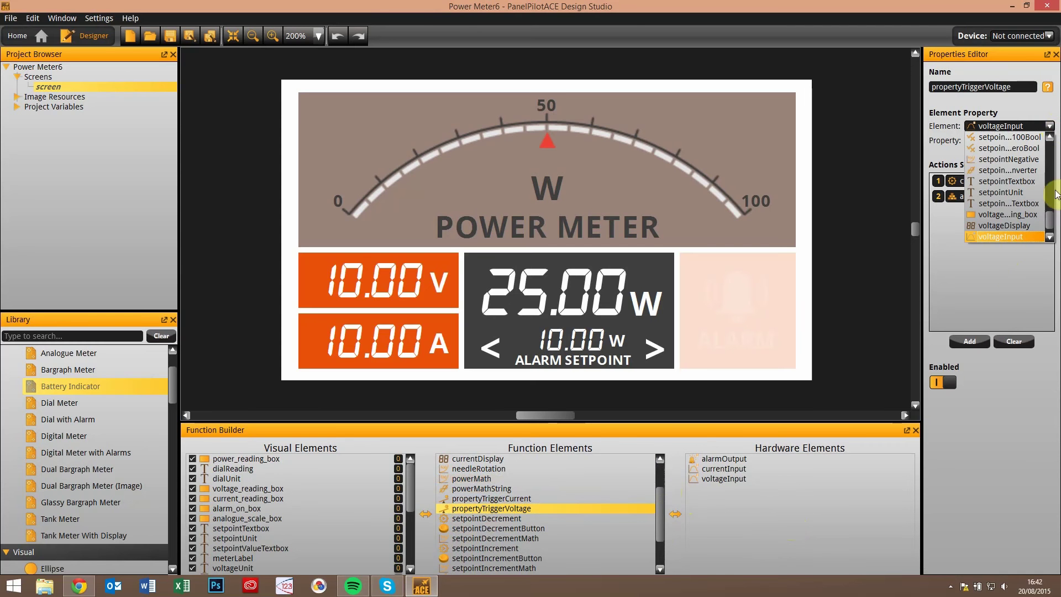
pyautogui.scroll(-1, 1052, 223)
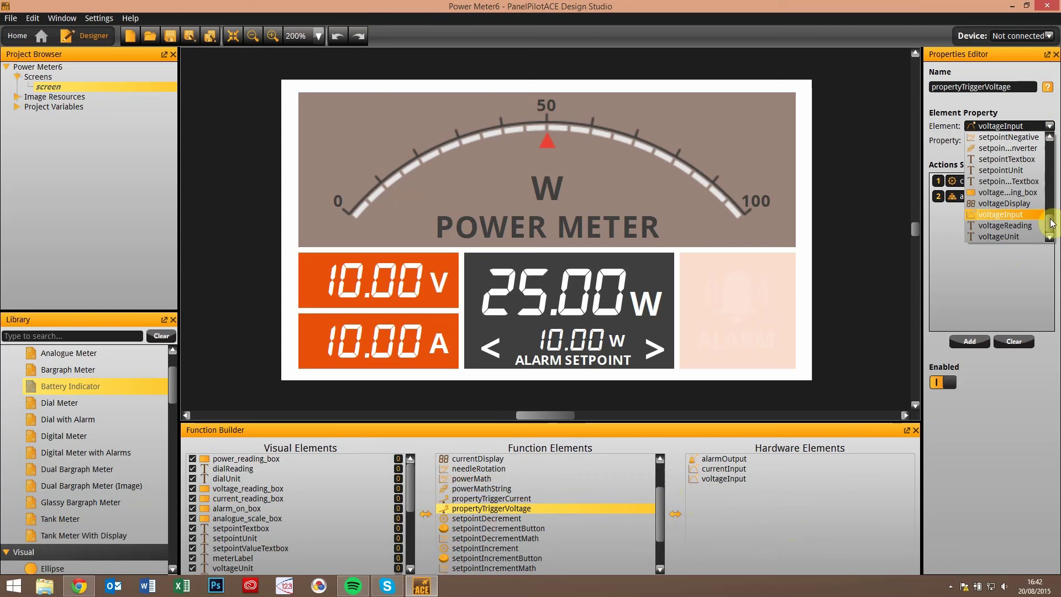
pyautogui.scroll(3, 1052, 223)
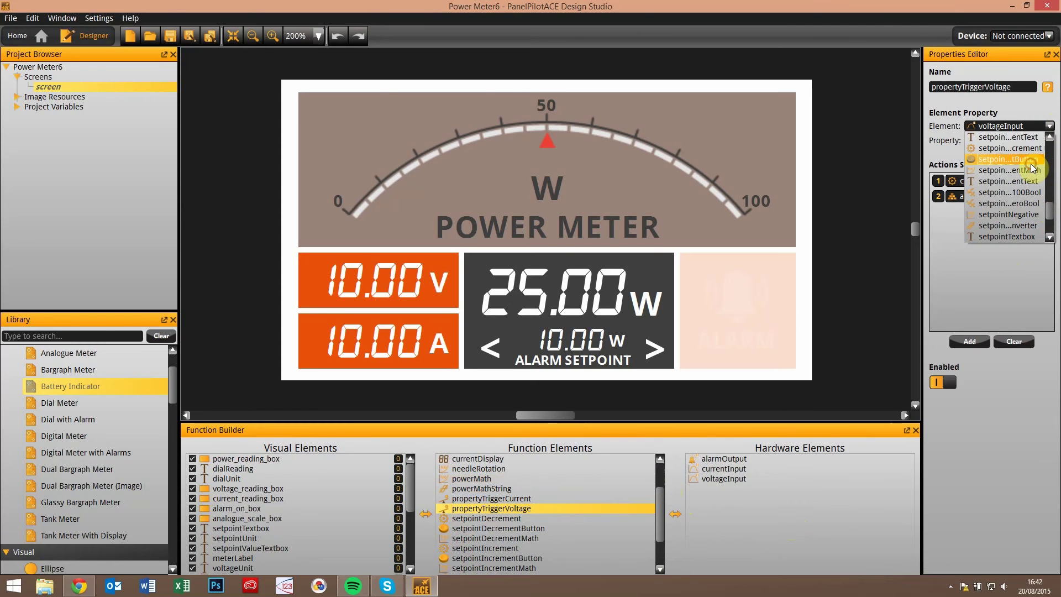
pyautogui.click(1032, 160)
pyautogui.click(1033, 142)
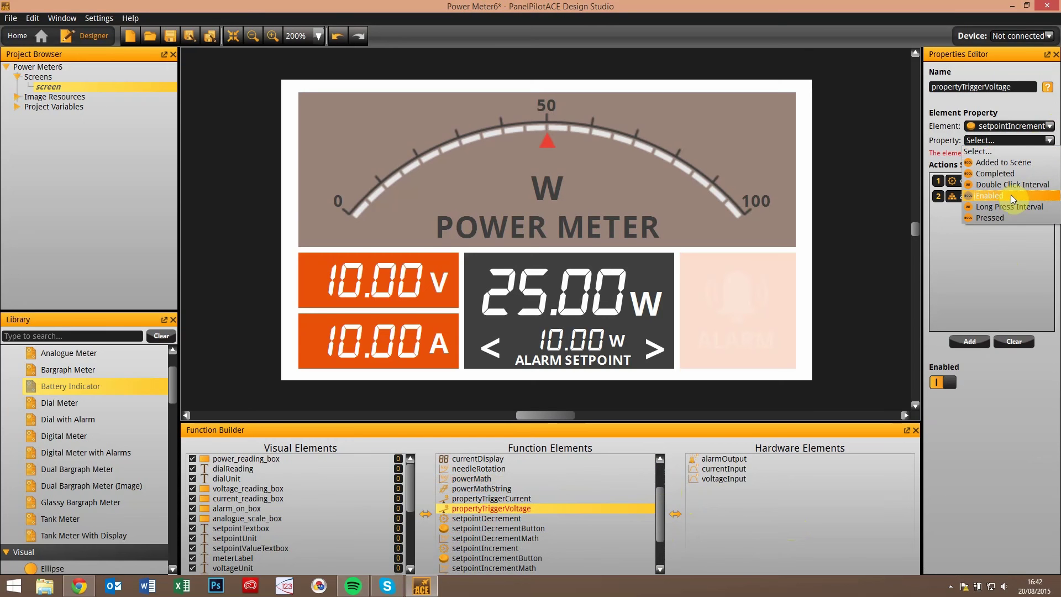
pyautogui.click(998, 219)
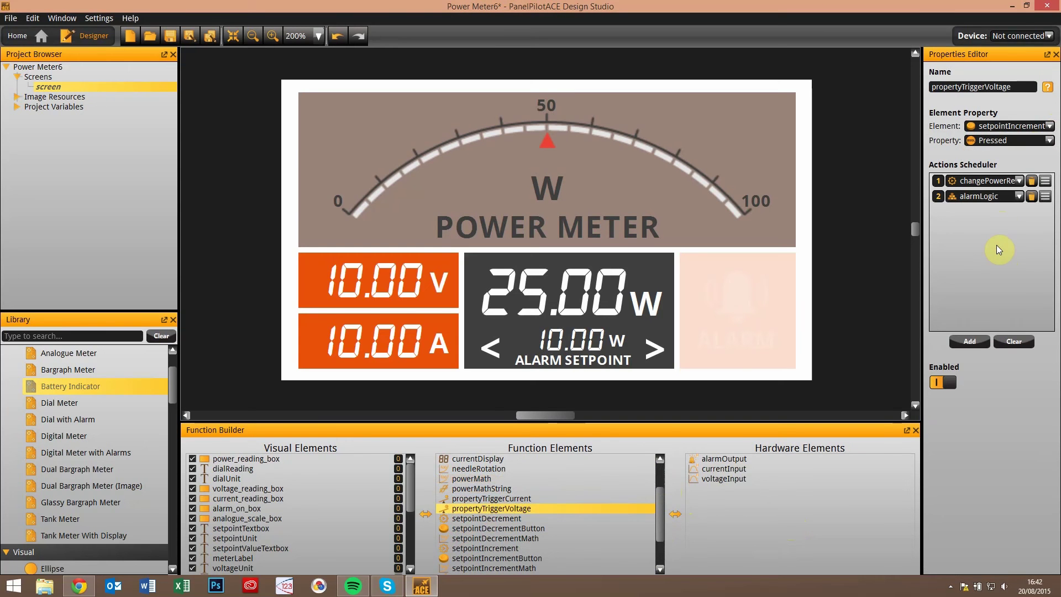
pyautogui.click(1049, 127)
pyautogui.click(1049, 127)
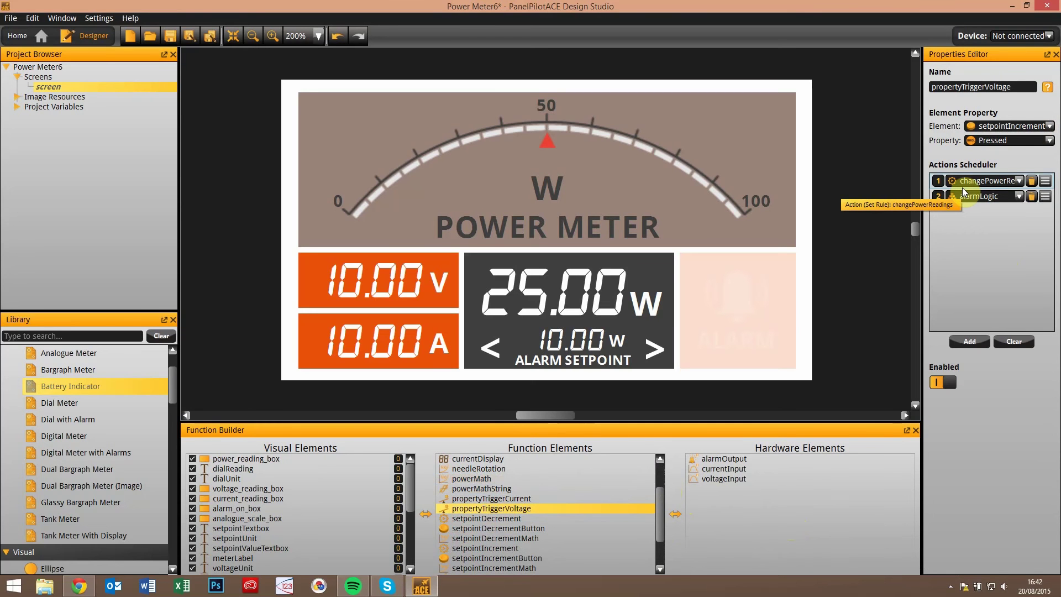
# Add a third, empty action slot to the trigger's Actions Scheduler.
pyautogui.click(991, 219)
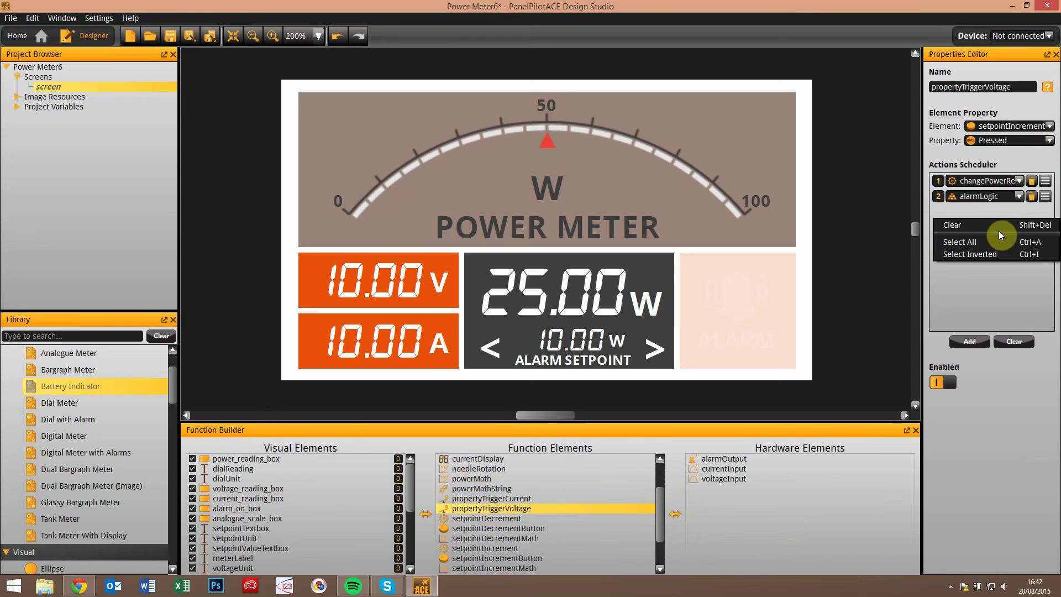
pyautogui.click(975, 271)
pyautogui.click(969, 343)
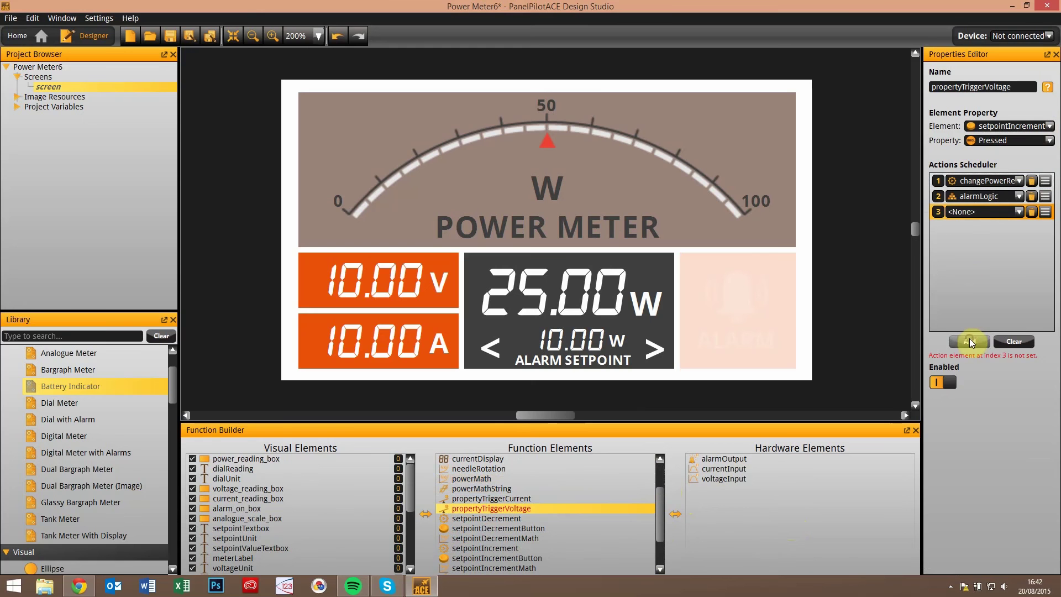
pyautogui.click(996, 293)
# Delete the empty third action, leave alarmLogic's Default Action unset, and show screen properties.
pyautogui.click(998, 243)
pyautogui.scroll(2, 601, 486)
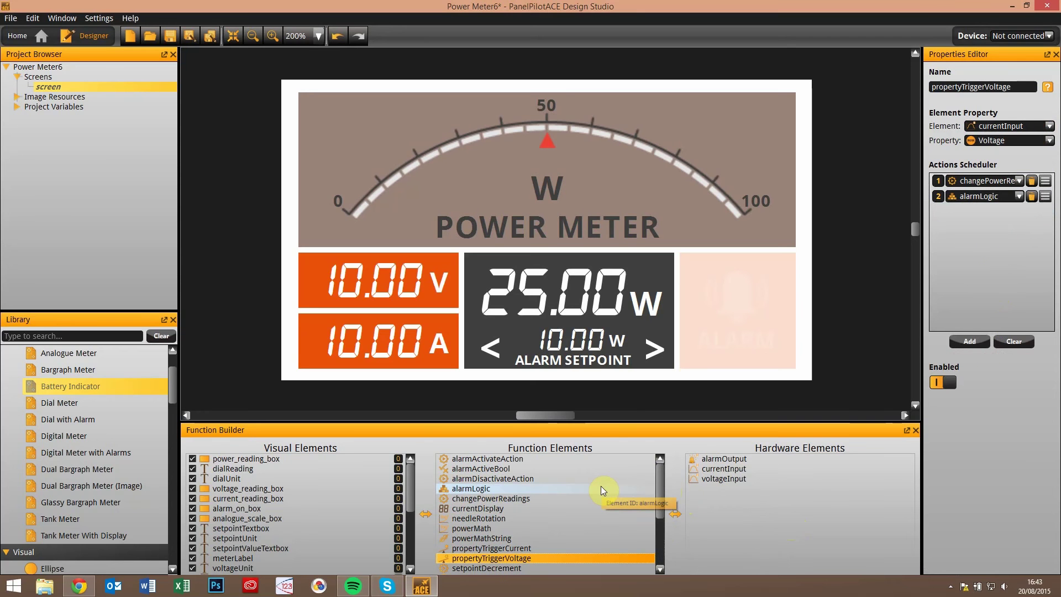
pyautogui.click(482, 490)
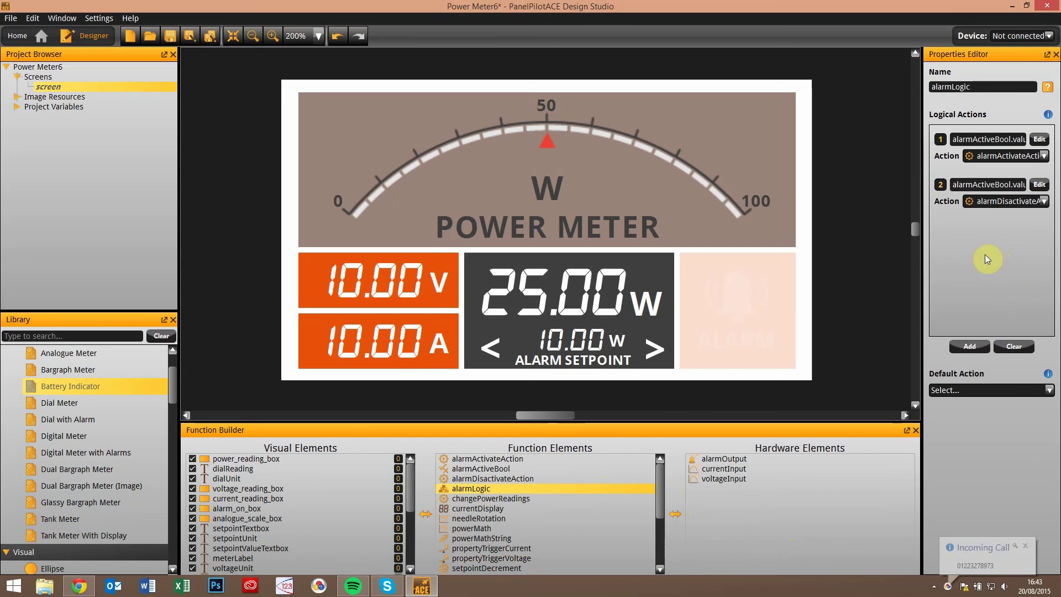
pyautogui.click(1004, 390)
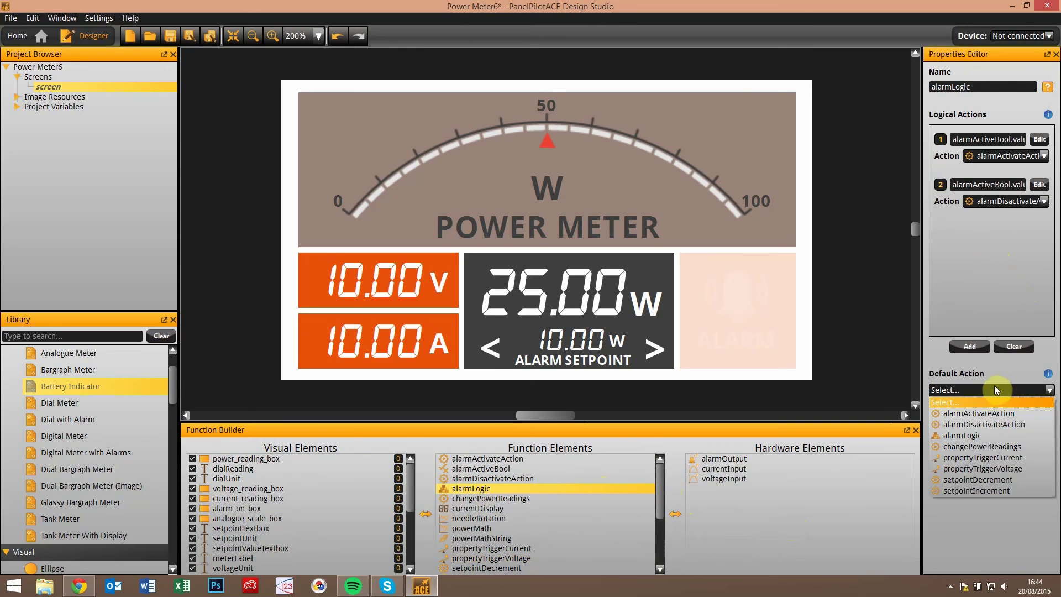
pyautogui.click(993, 388)
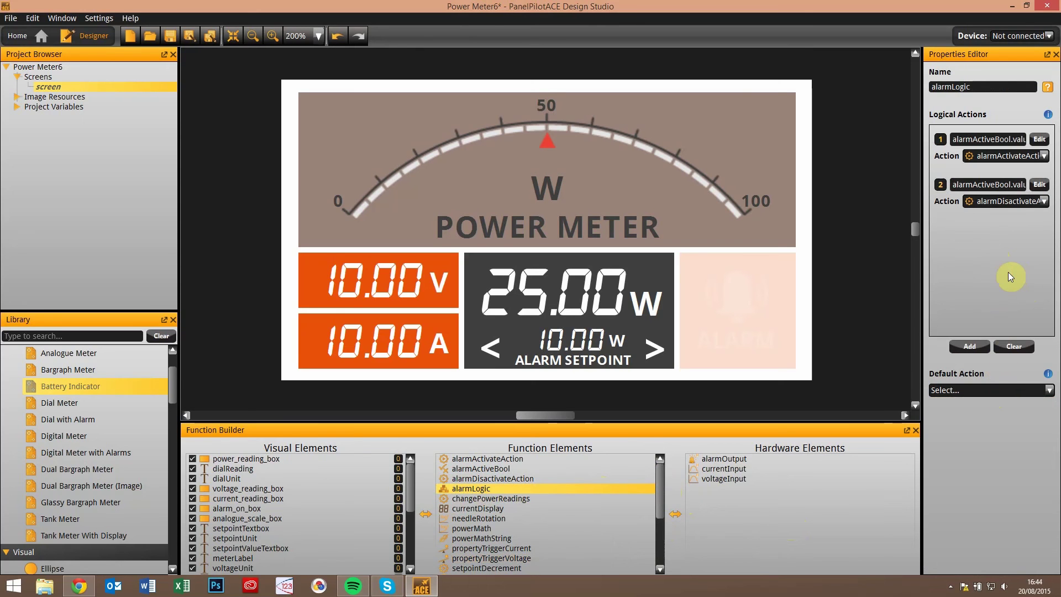
pyautogui.rightClick(885, 297)
pyautogui.click(877, 313)
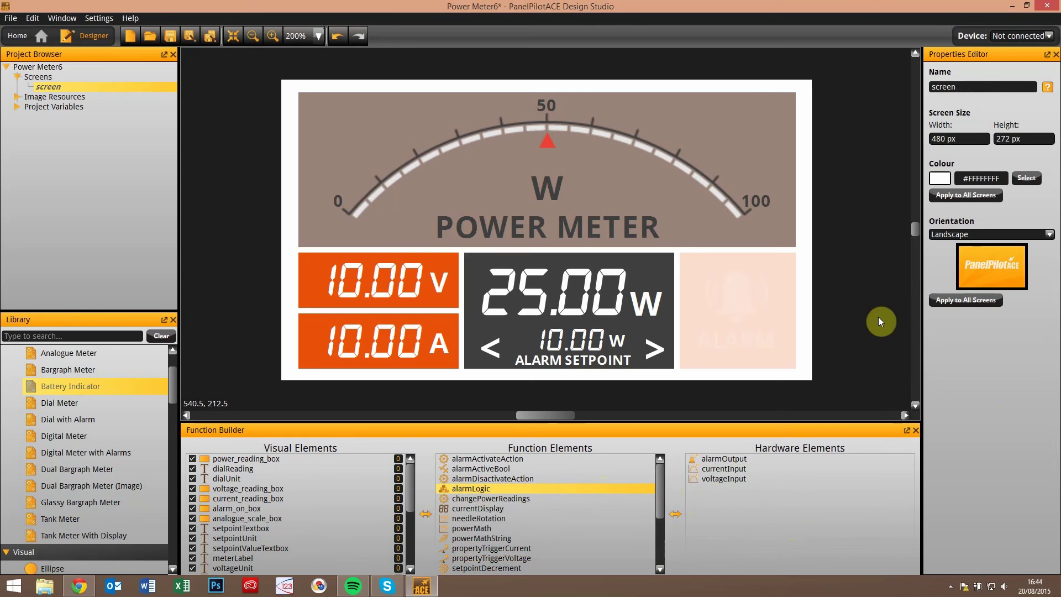
pyautogui.moveTo(173, 390); pyautogui.dragTo(171, 473)
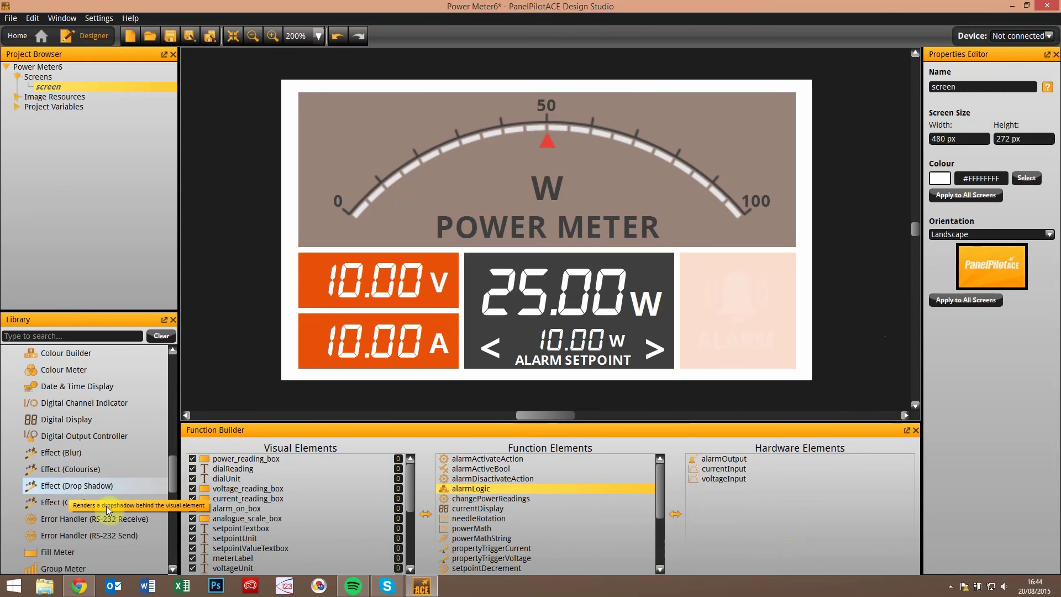
pyautogui.moveTo(174, 489); pyautogui.dragTo(176, 422)
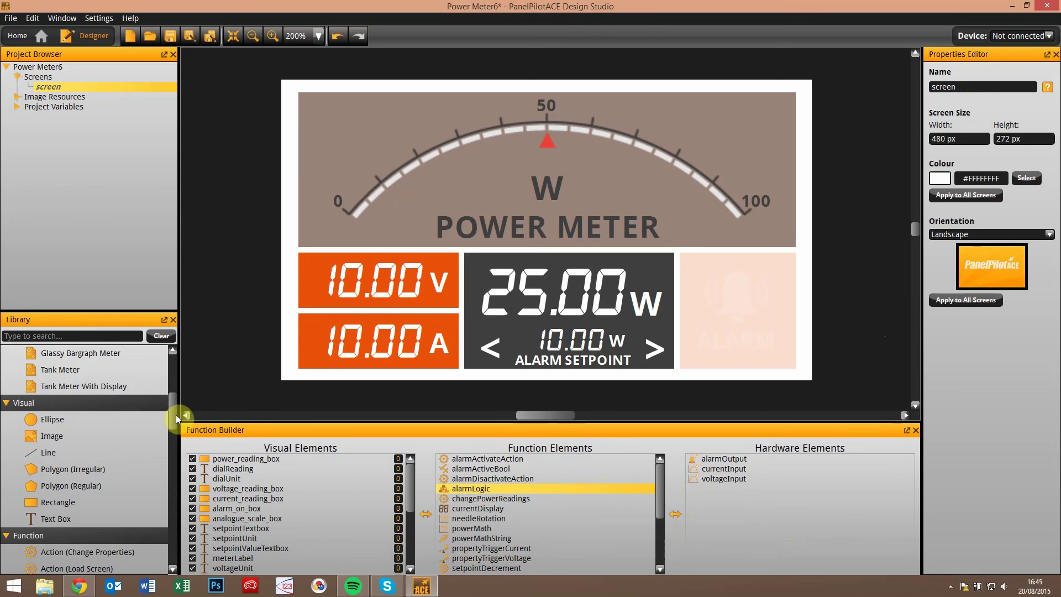
pyautogui.scroll(4, 176, 414)
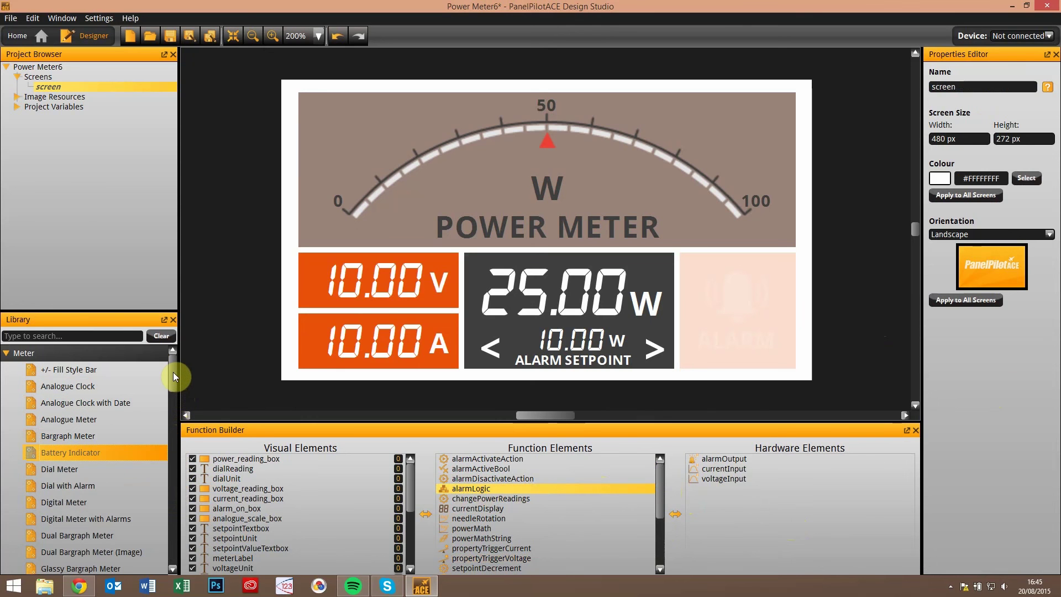
pyautogui.scroll(-1, 169, 383)
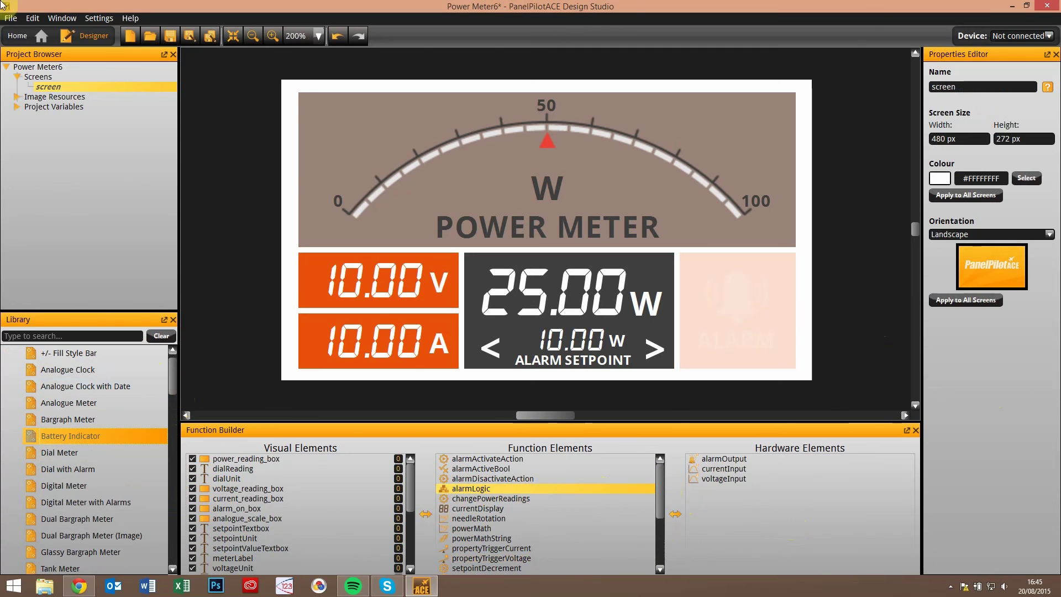
# Close the Power Meter6 project without saving changes.
pyautogui.click(10, 18)
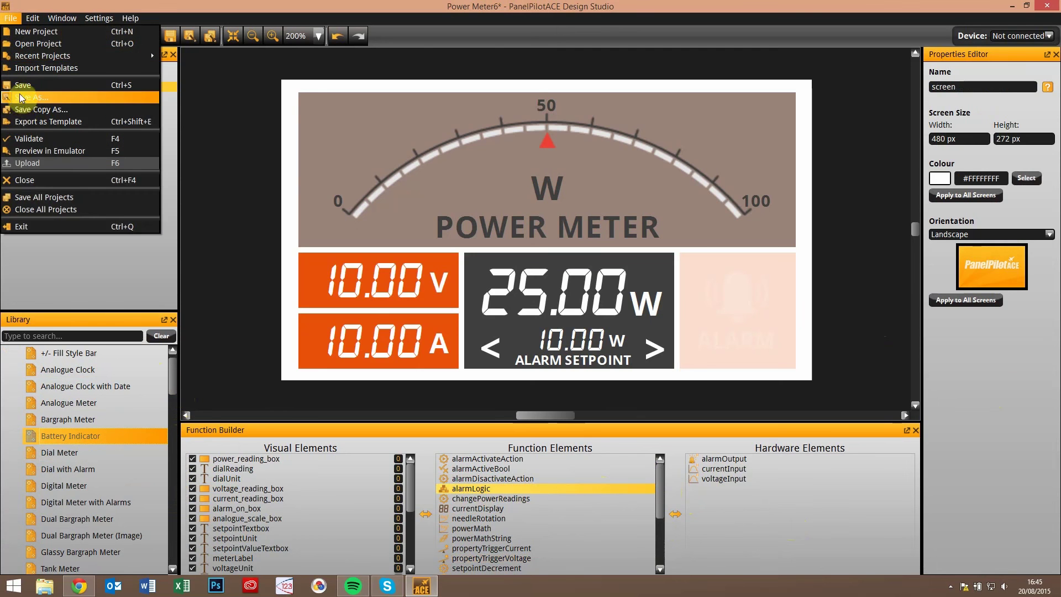
pyautogui.click(25, 181)
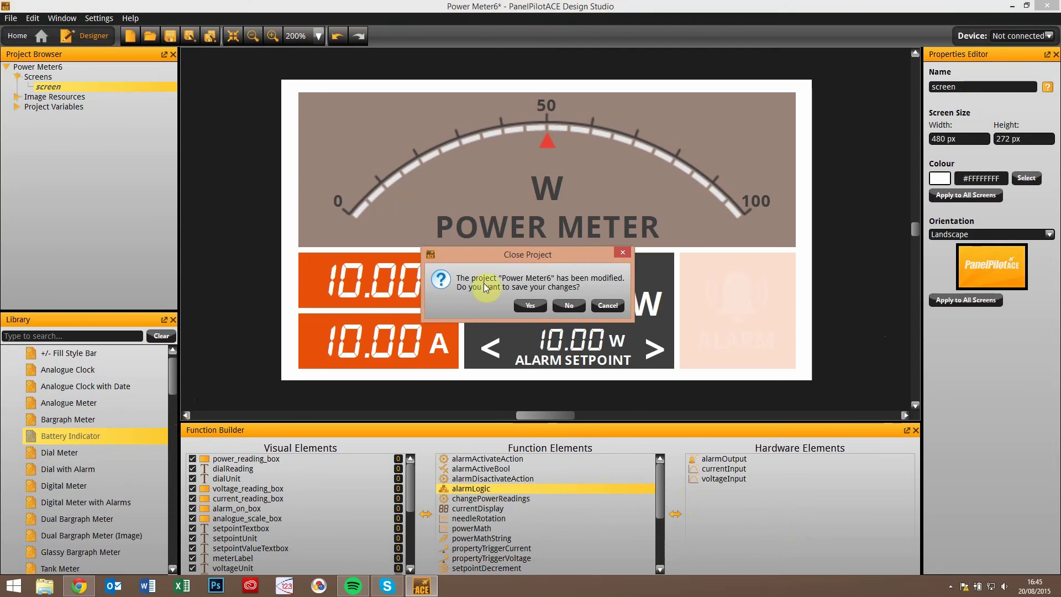
pyautogui.click(555, 305)
# Create the new blank Project107 after choosing a device model.
pyautogui.click(10, 18)
pyautogui.click(17, 32)
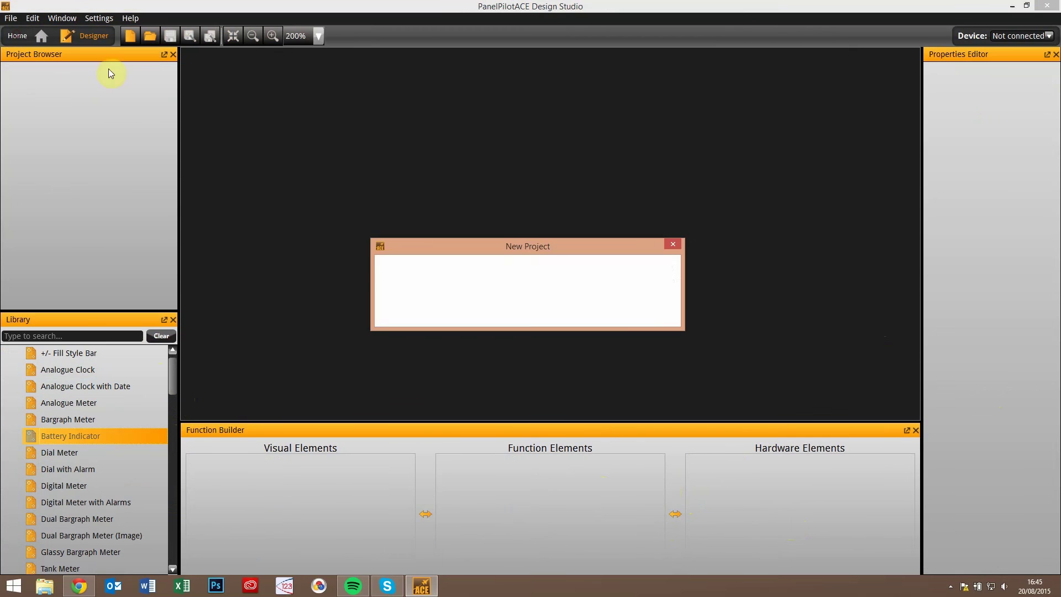
pyautogui.click(607, 314)
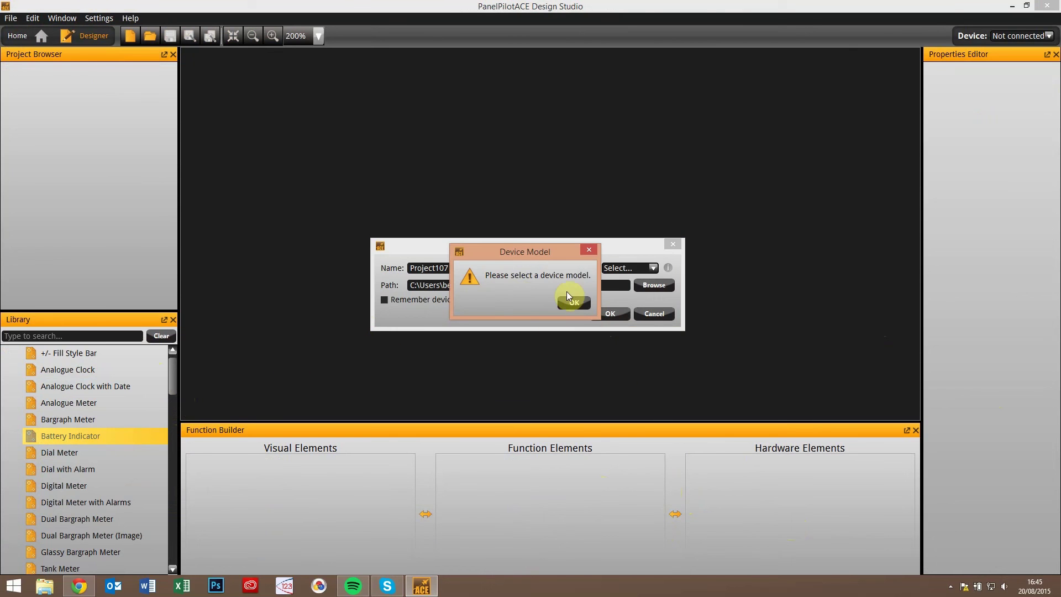
pyautogui.click(579, 299)
pyautogui.click(632, 268)
pyautogui.click(617, 300)
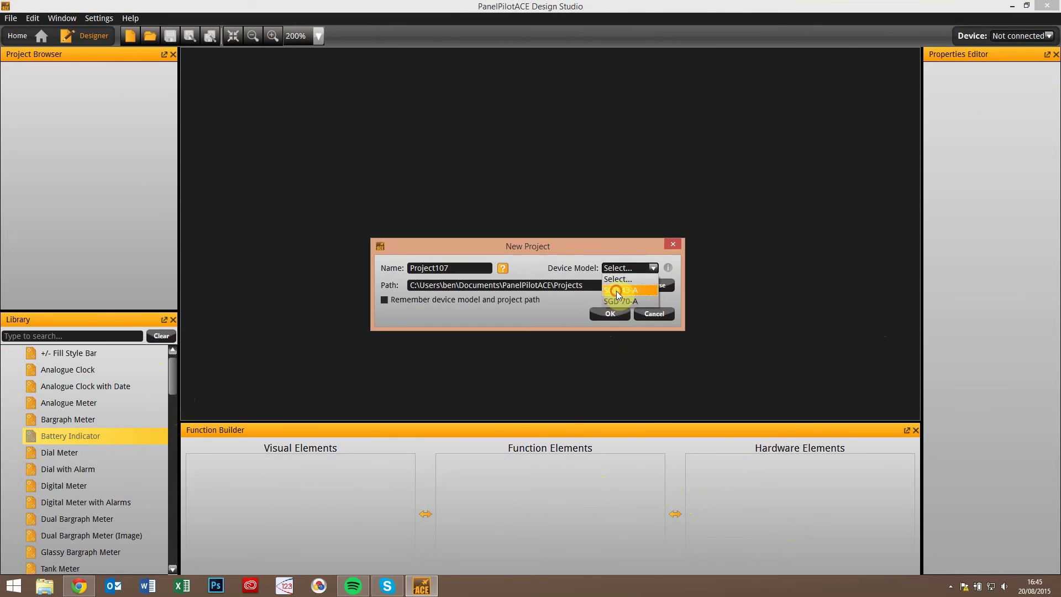
pyautogui.click(615, 312)
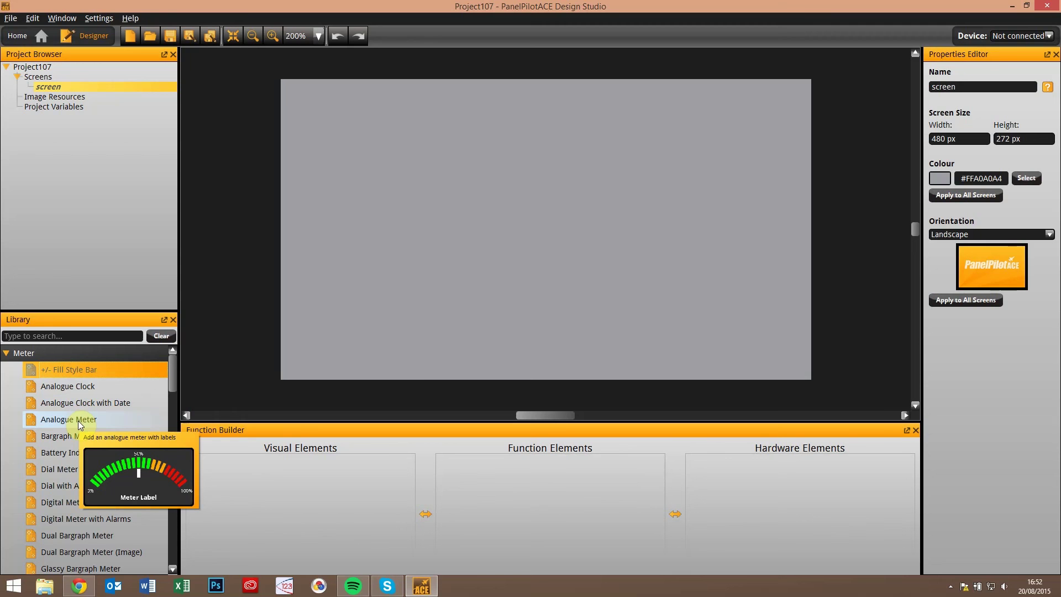
pyautogui.moveTo(78, 405)
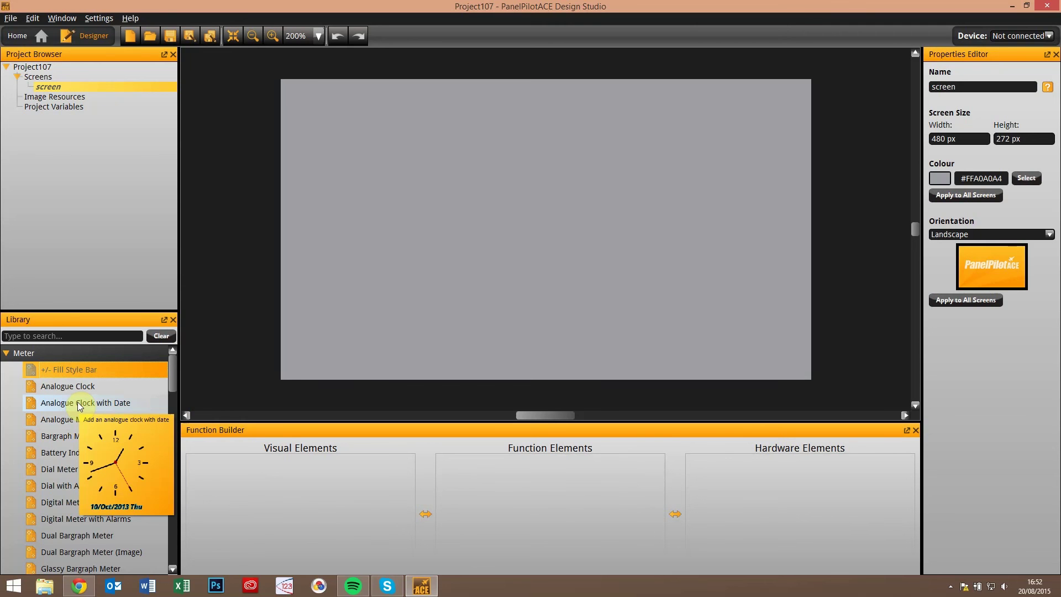
pyautogui.moveTo(84, 370)
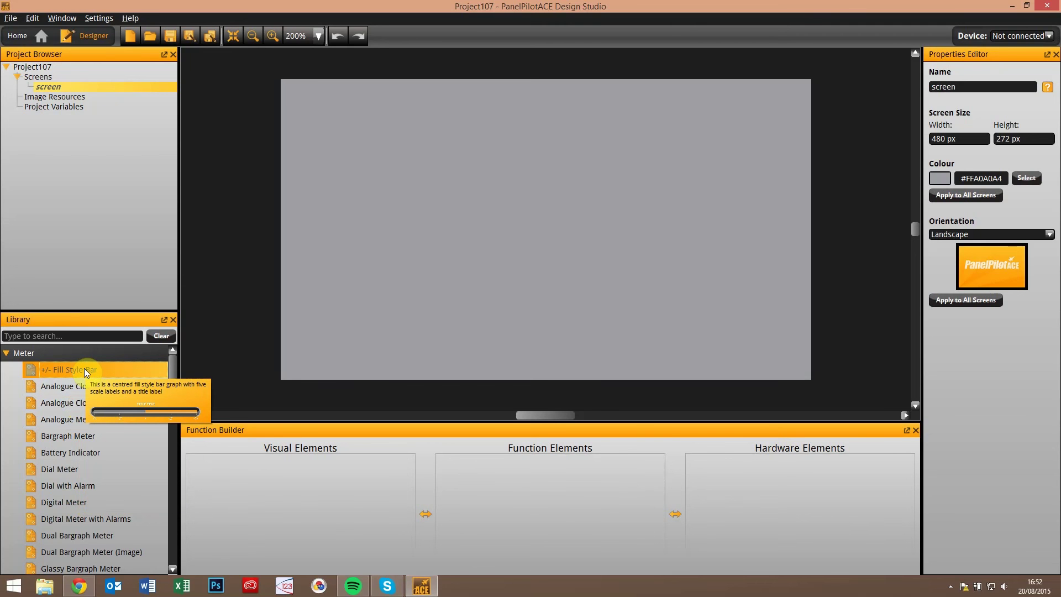
# Add a +/- Fill Style Bar meter and move it near the screen bottom.
pyautogui.doubleClick(75, 369)
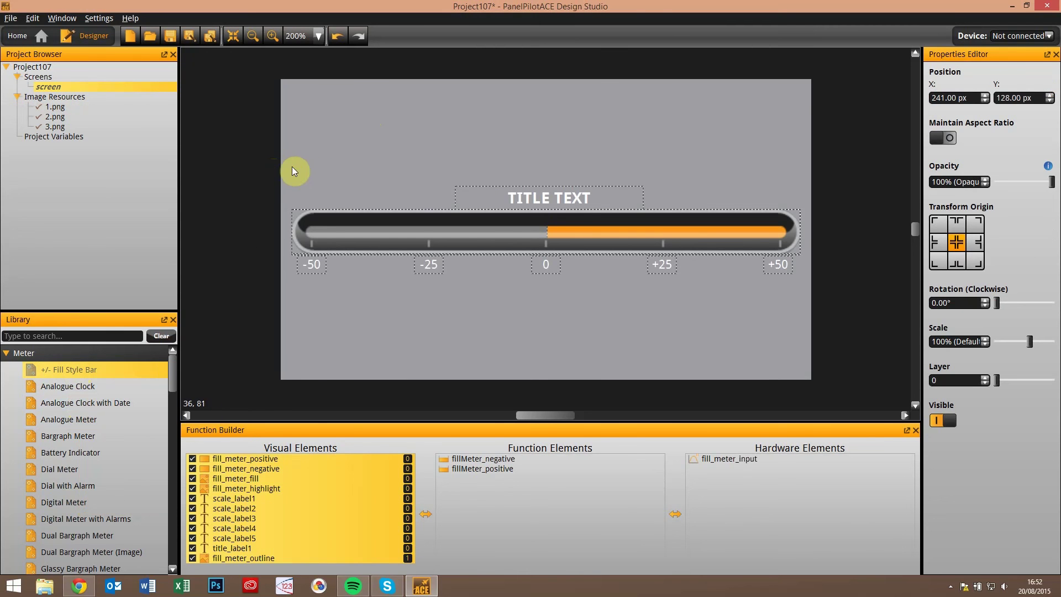
pyautogui.moveTo(292, 167); pyautogui.dragTo(867, 324)
pyautogui.moveTo(758, 232); pyautogui.dragTo(761, 330)
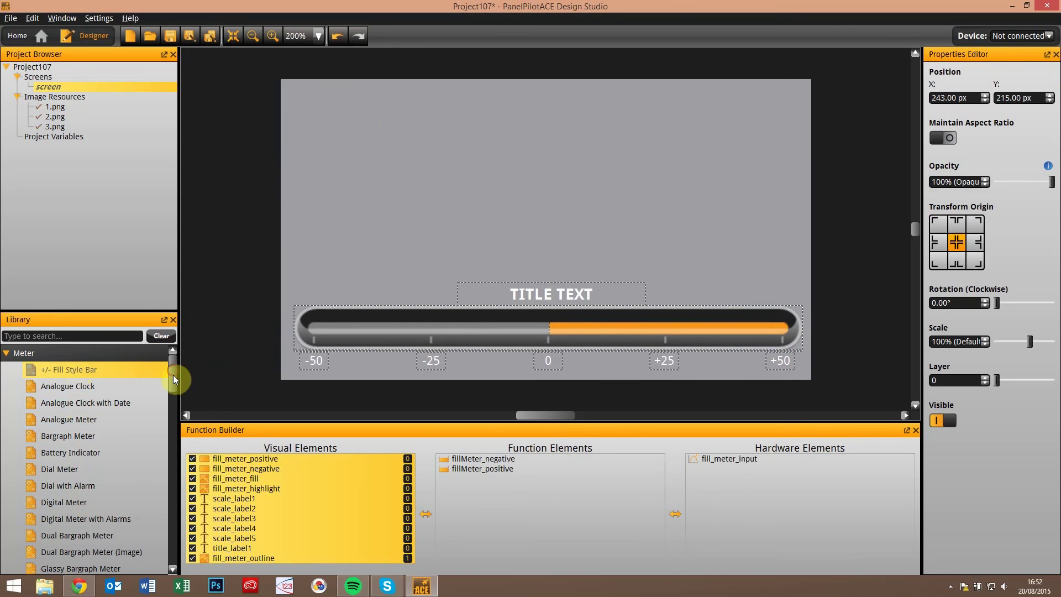
# Add a Battery Indicator and place it at the top right of the screen.
pyautogui.moveTo(173, 375)
pyautogui.mouseDown()
pyautogui.moveTo(168, 408)
pyautogui.moveTo(169, 386)
pyautogui.mouseUp()
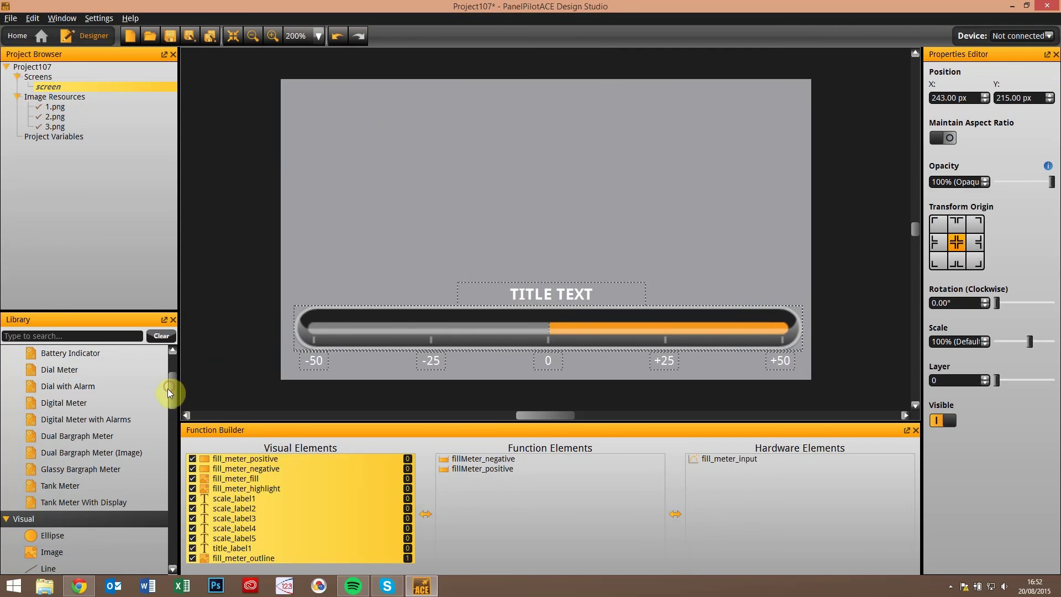
pyautogui.doubleClick(69, 358)
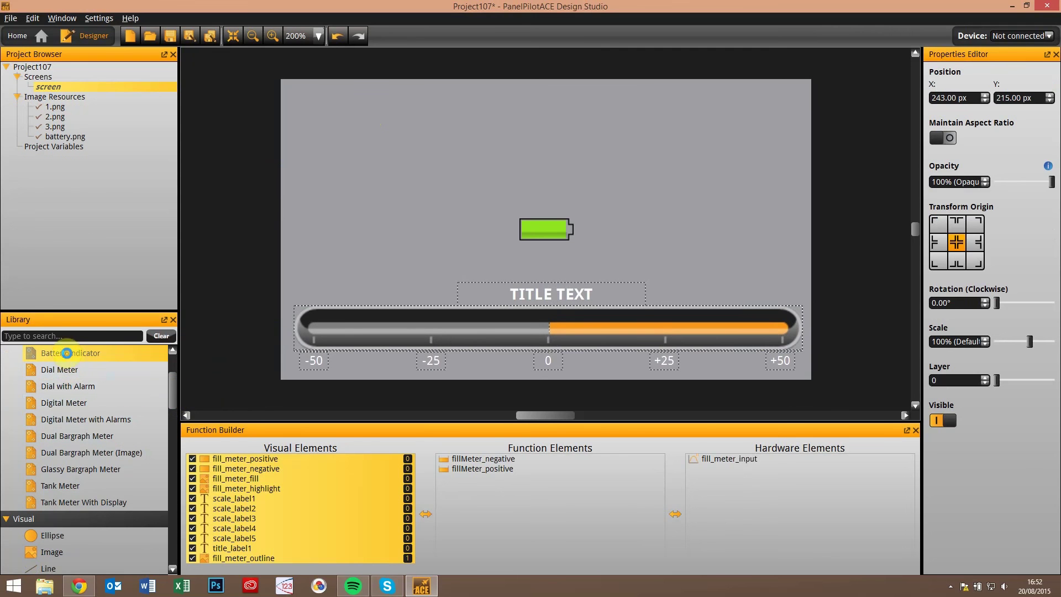
pyautogui.moveTo(499, 216); pyautogui.dragTo(799, 98)
pyautogui.click(756, 151)
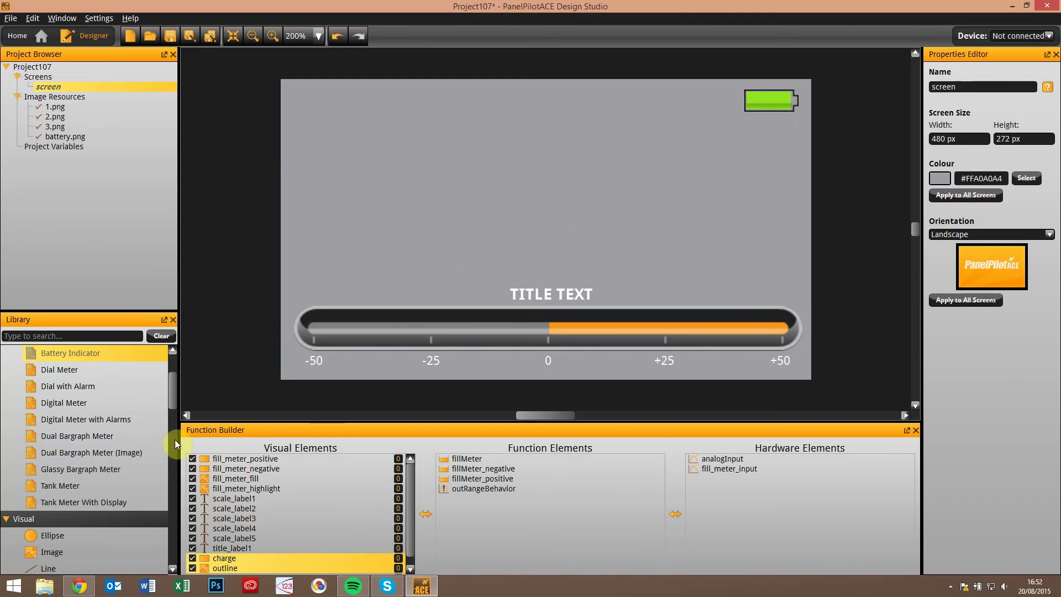
# Add a Tank Meter With Display to the screen.
pyautogui.moveTo(176, 411); pyautogui.dragTo(175, 406)
pyautogui.scroll(-1, 171, 413)
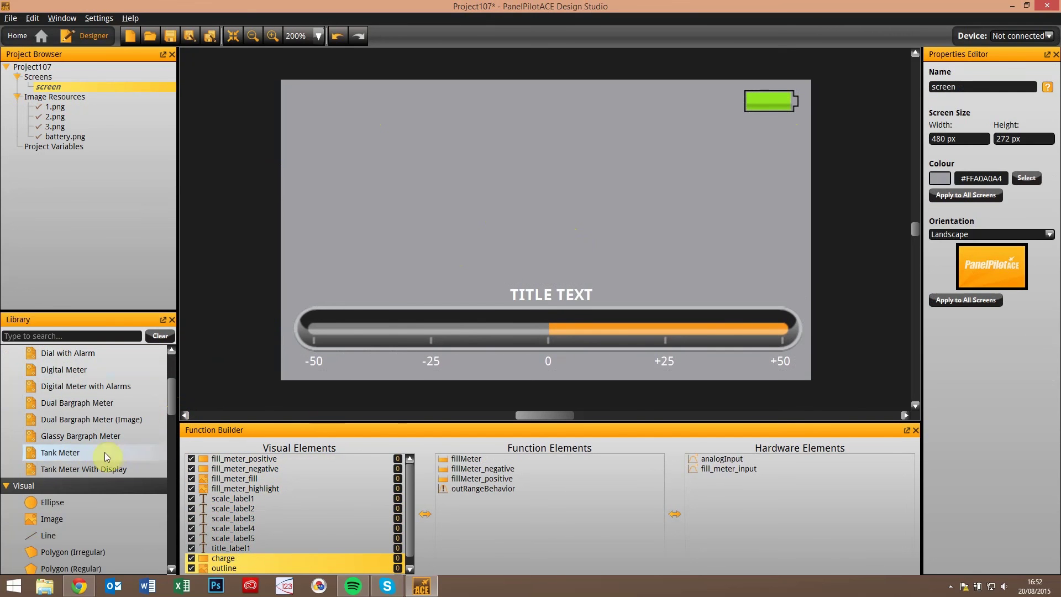
pyautogui.doubleClick(85, 468)
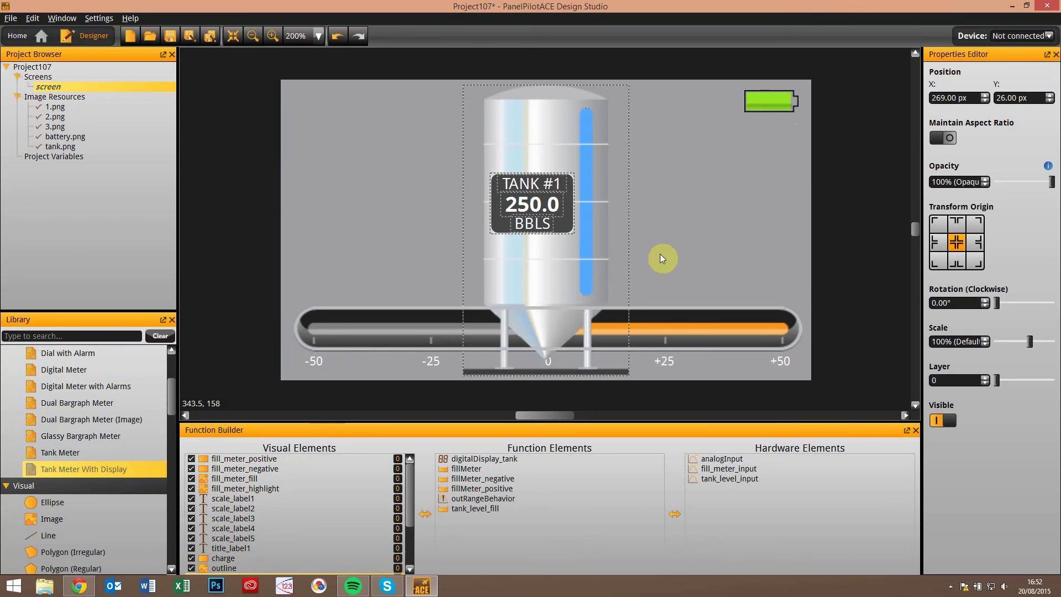
pyautogui.press('F5')
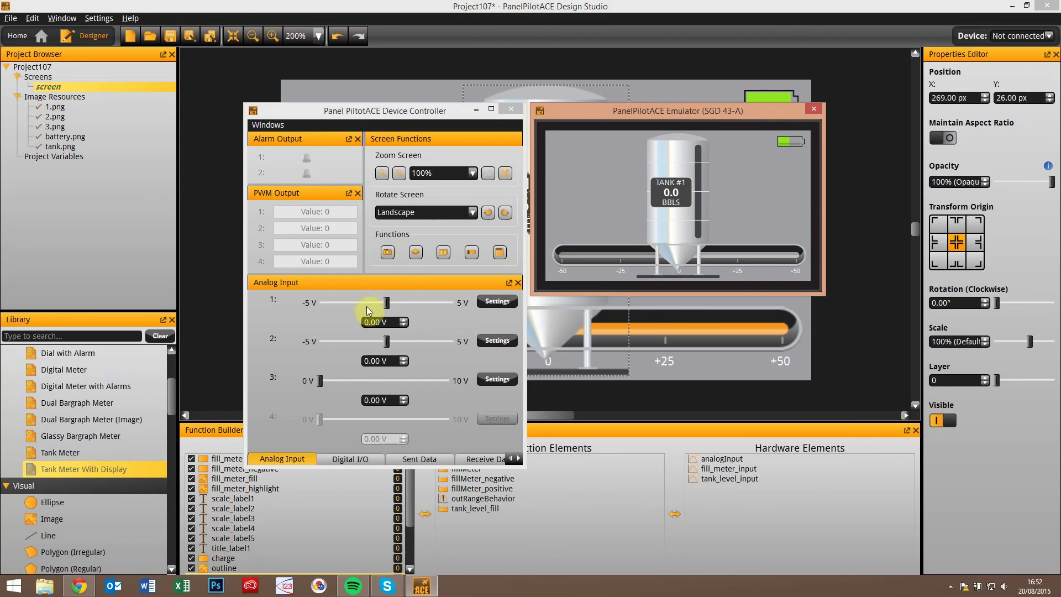
pyautogui.moveTo(387, 303); pyautogui.dragTo(478, 322)
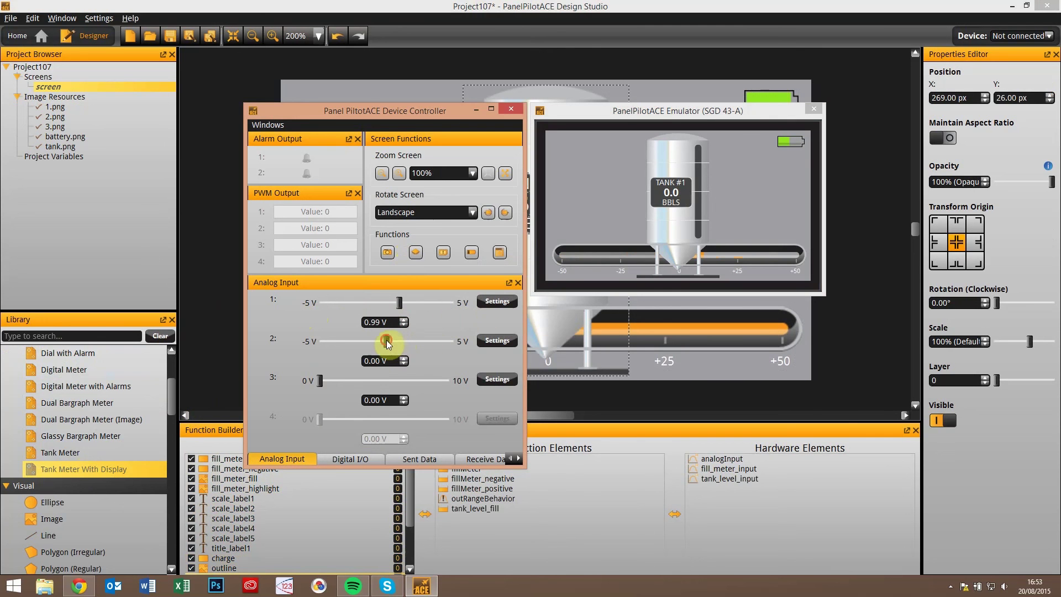
pyautogui.moveTo(386, 340); pyautogui.dragTo(327, 386)
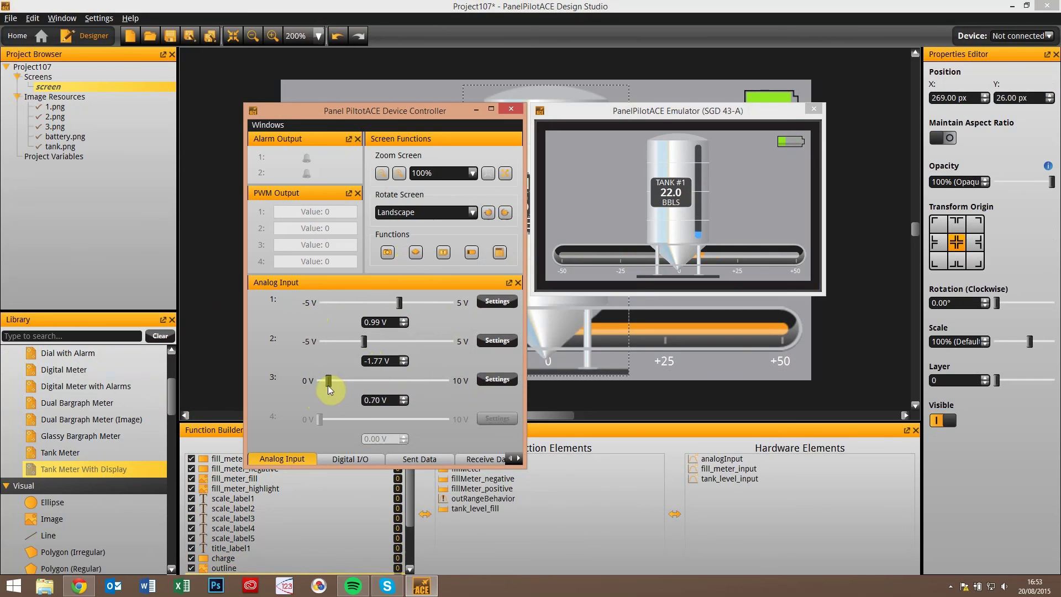
pyautogui.click(818, 108)
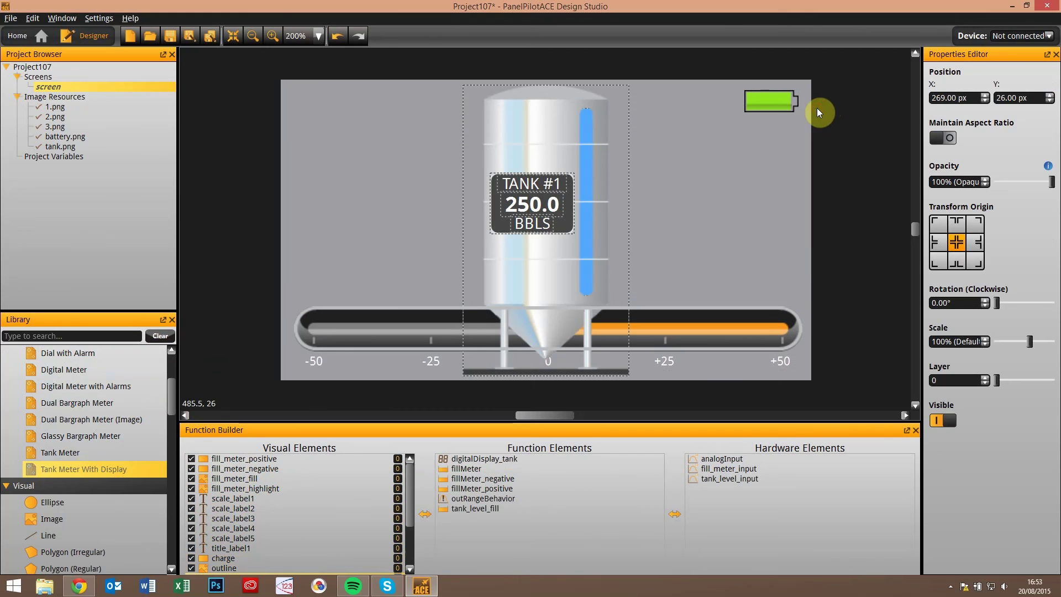
# Add the integer project variable numberVariable (value 0) and switch on Persistent.
pyautogui.click(221, 176)
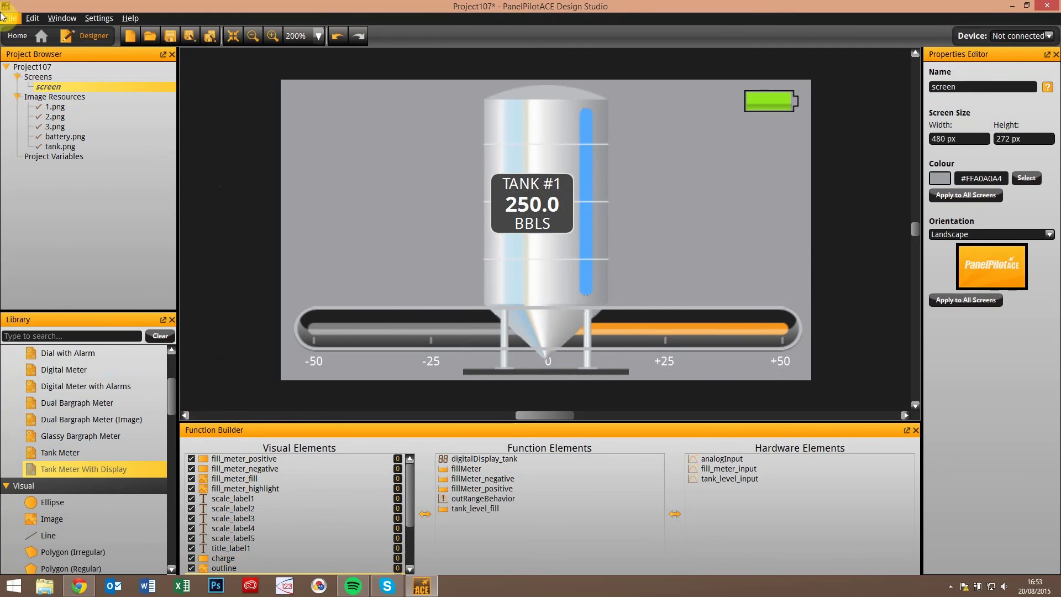
pyautogui.rightClick(30, 158)
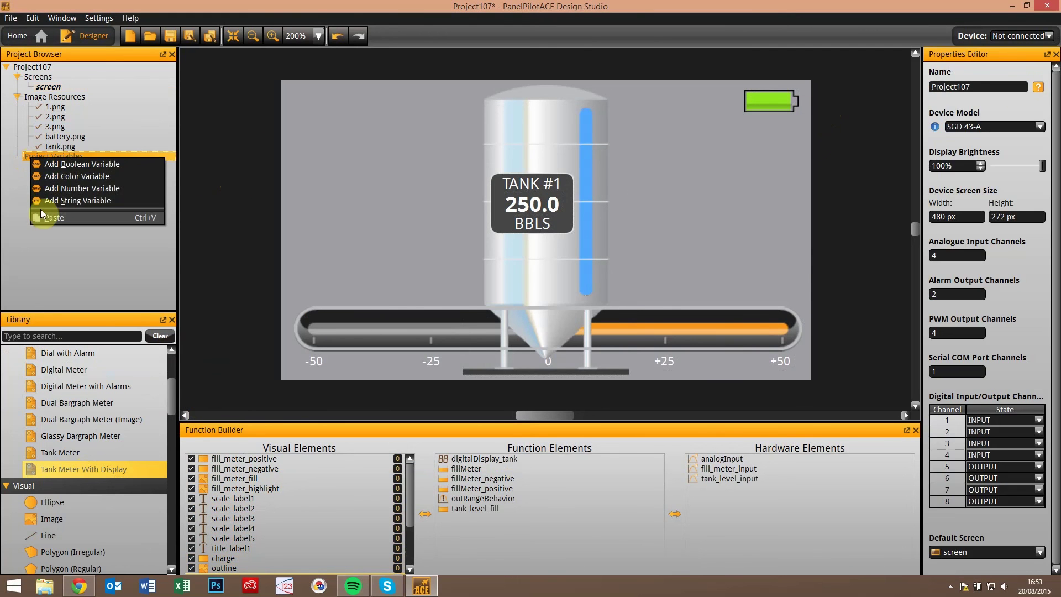
pyautogui.click(69, 188)
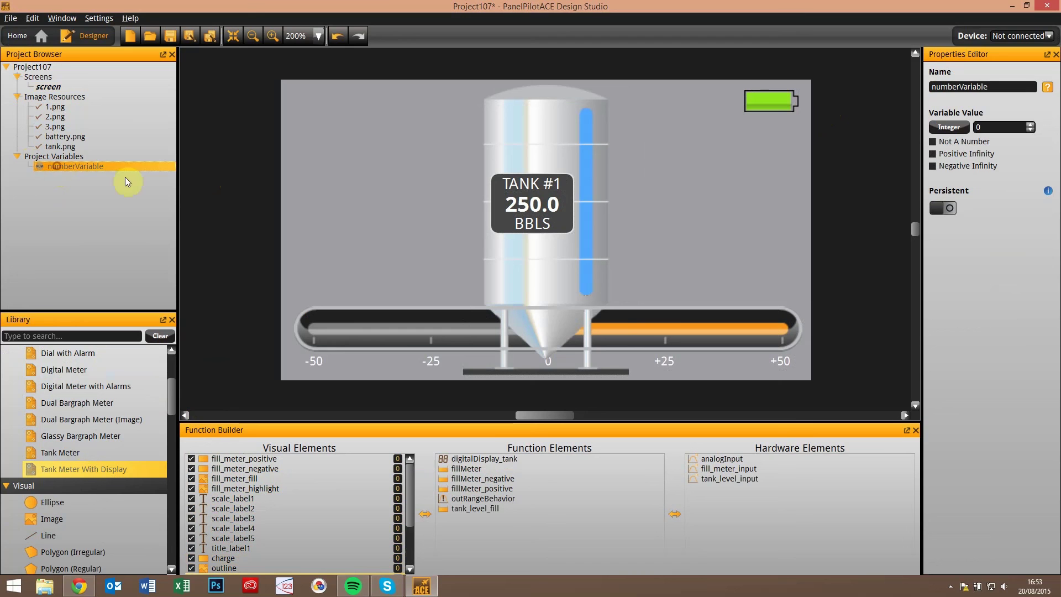
pyautogui.click(951, 210)
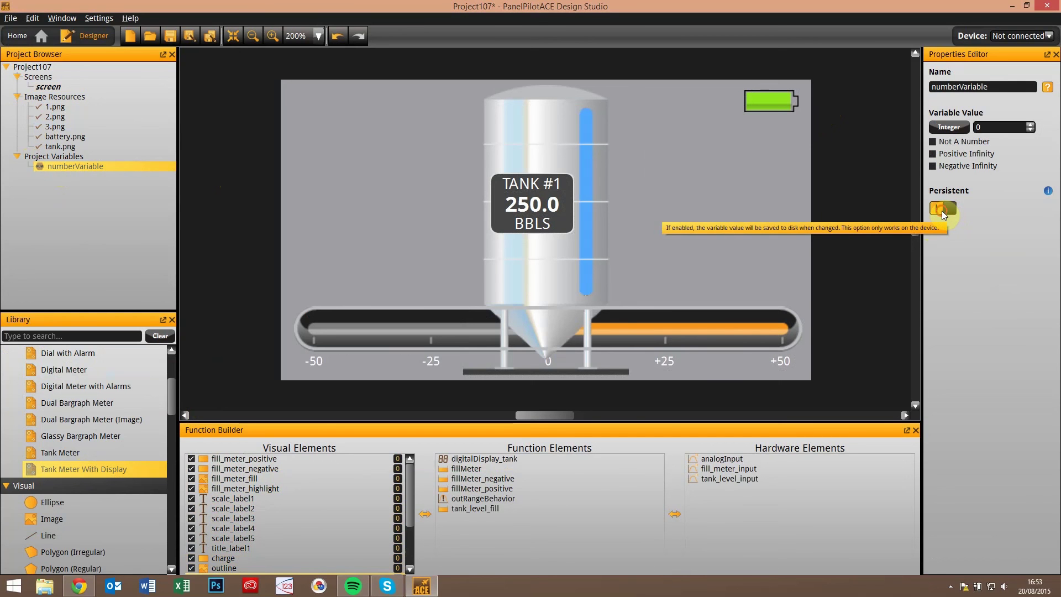
pyautogui.click(942, 209)
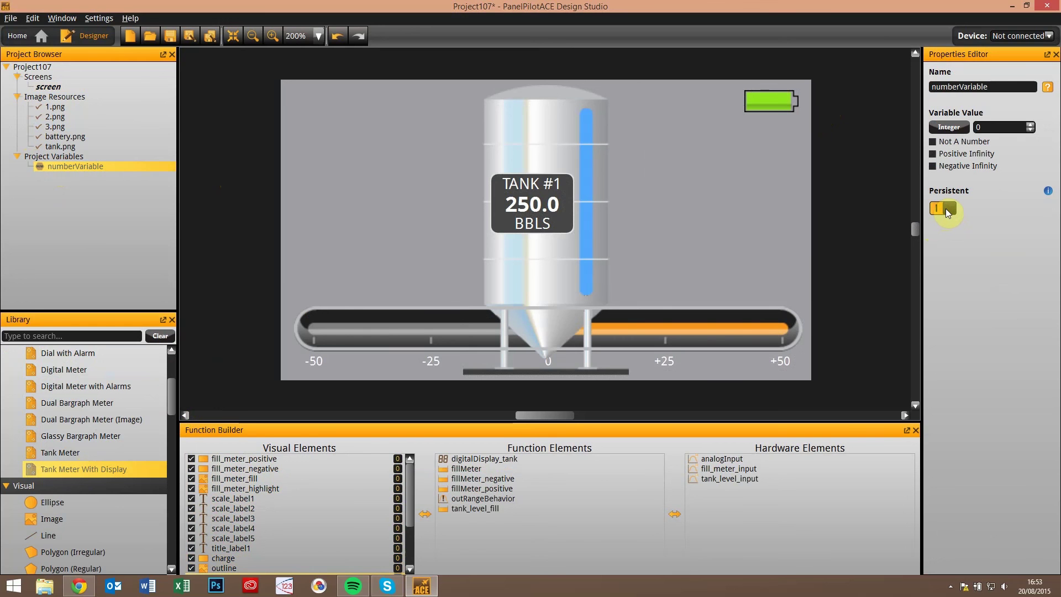